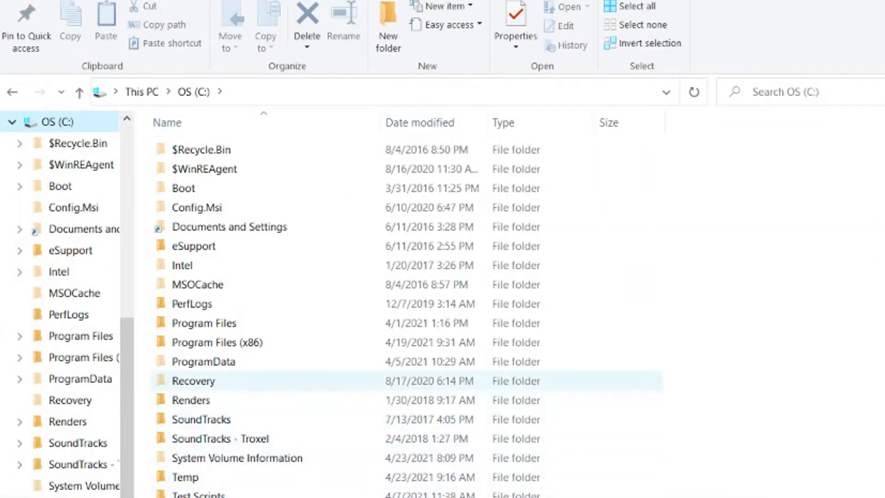
Step: Browse to C:\Program Files\VEGAS\VEGAS Pro 18.0\Script Menu to see its .cs scripts
left_click(204, 323)
double_click(204, 323)
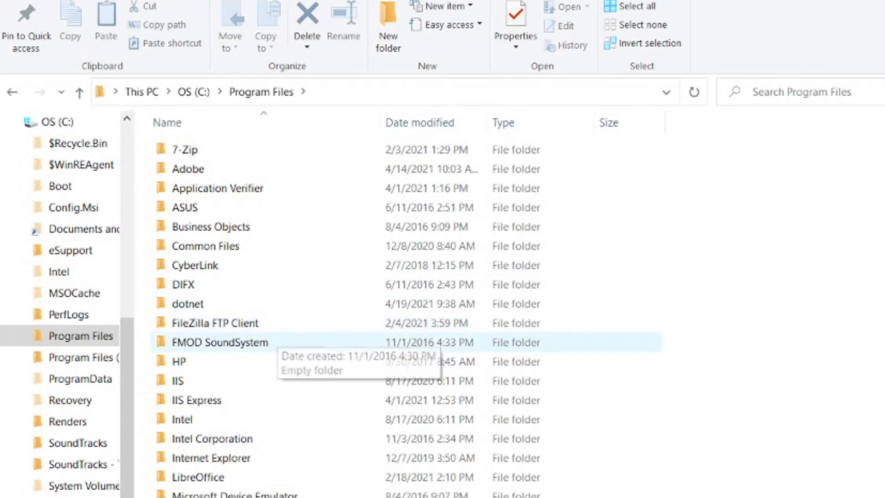
scroll(277, 340, "down", 7)
scroll(193, 339, "down", 2)
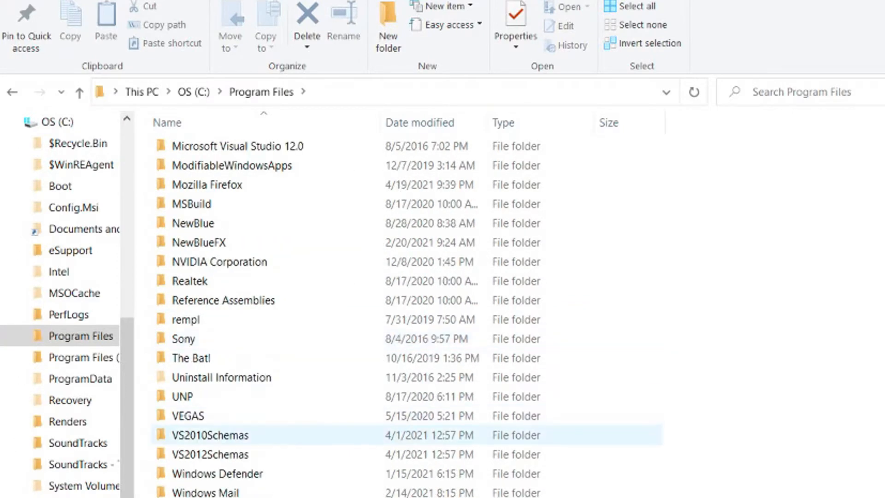
double_click(184, 415)
double_click(194, 227)
scroll(277, 300, "down", 6)
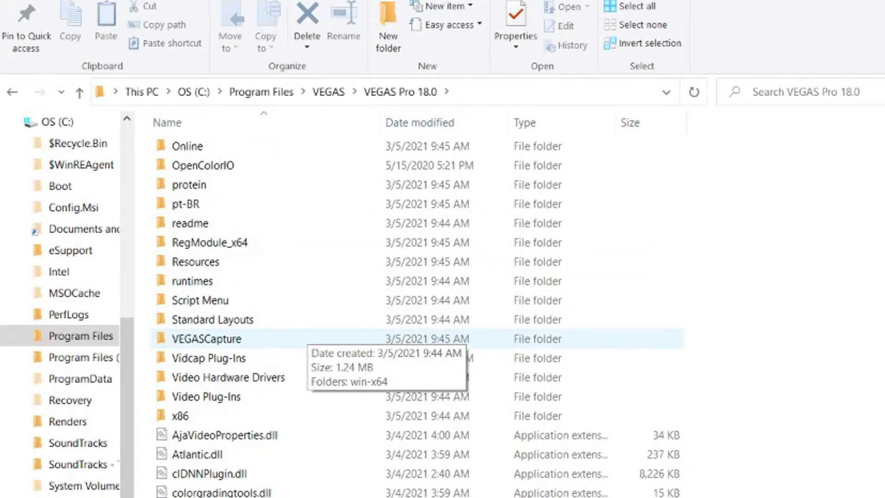
double_click(198, 300)
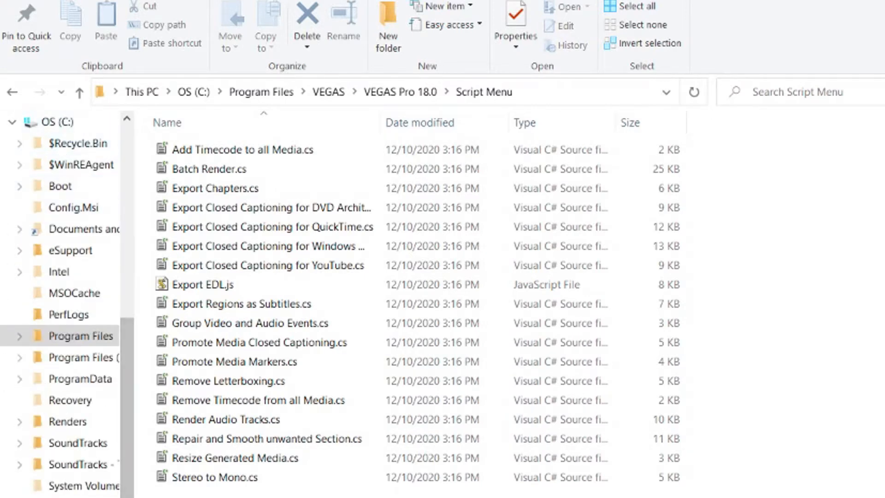
Step: Open the Vegas Script Menu folder inside Documents
scroll(64, 304, "up", 7)
left_click(68, 165)
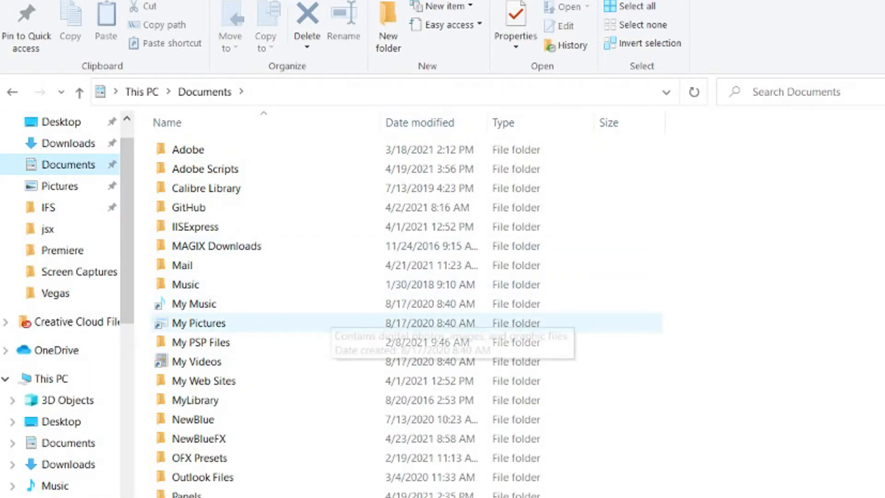
scroll(405, 323, "down", 6)
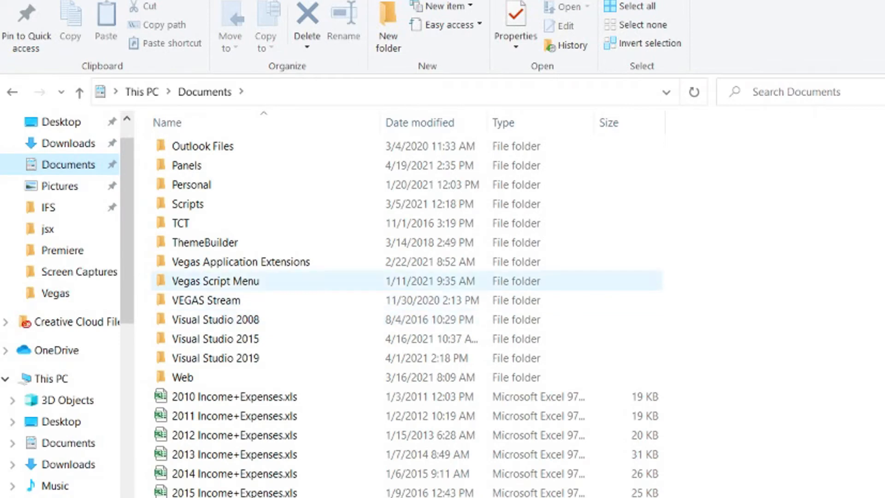
left_click(187, 285)
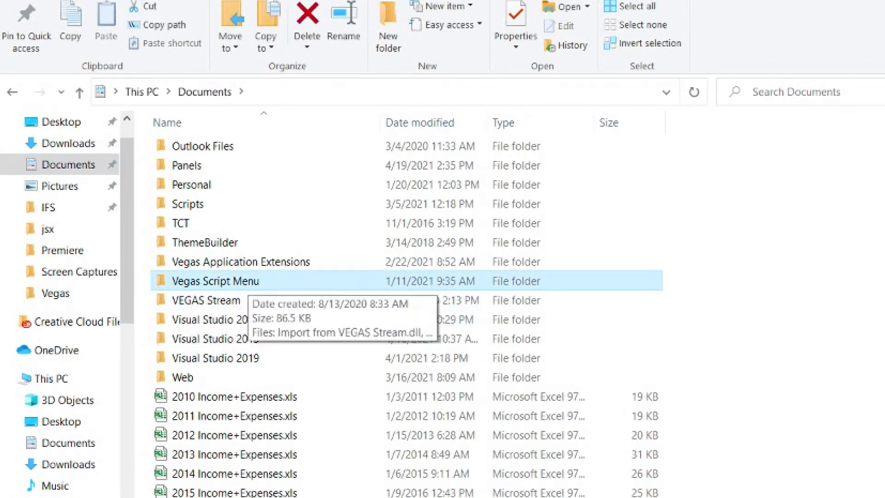
double_click(247, 281)
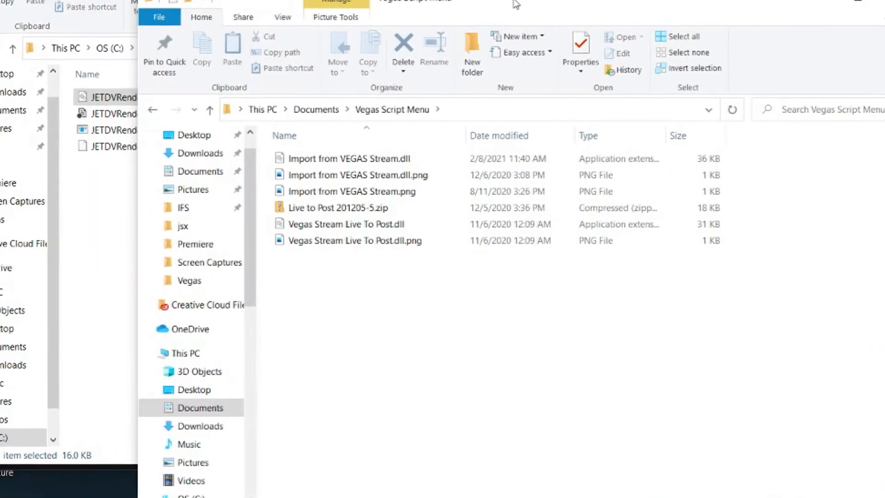
Step: Copy JETDVRender.dll from the Release window into Vegas Script Menu
left_click(108, 95)
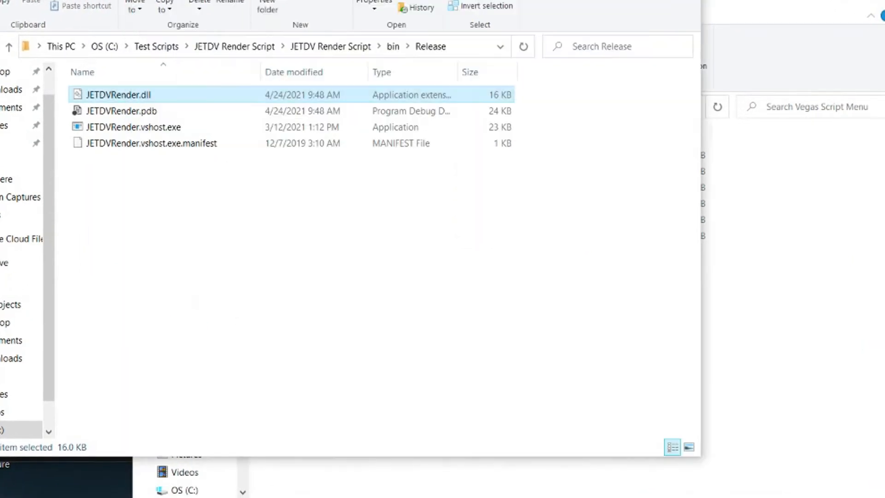
left_click_drag(110, 96, 798, 330)
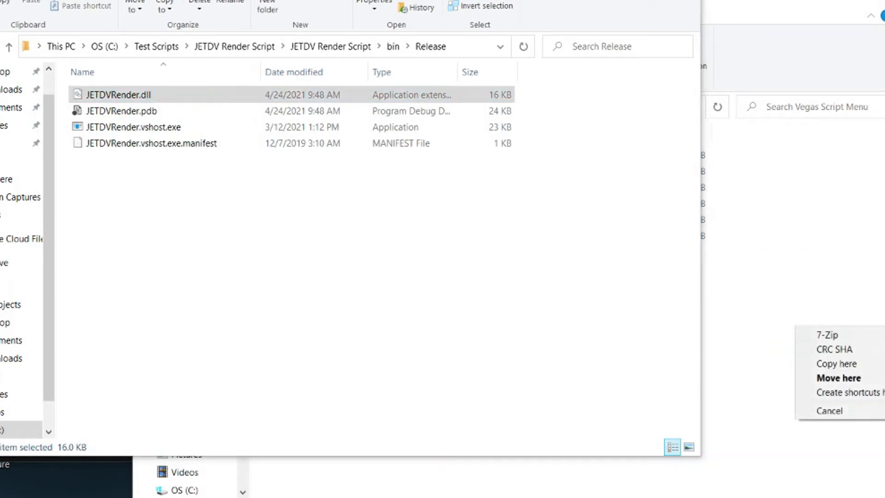
left_click(818, 363)
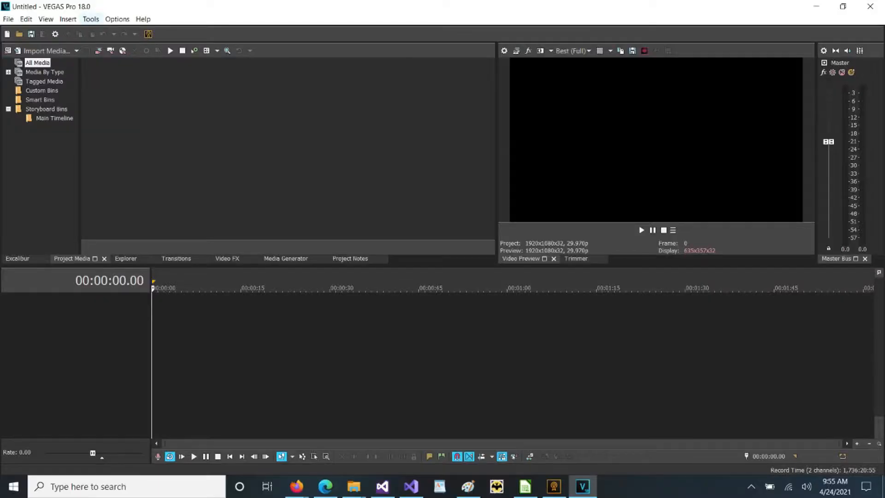
left_click(91, 19)
mouse_move(113, 169)
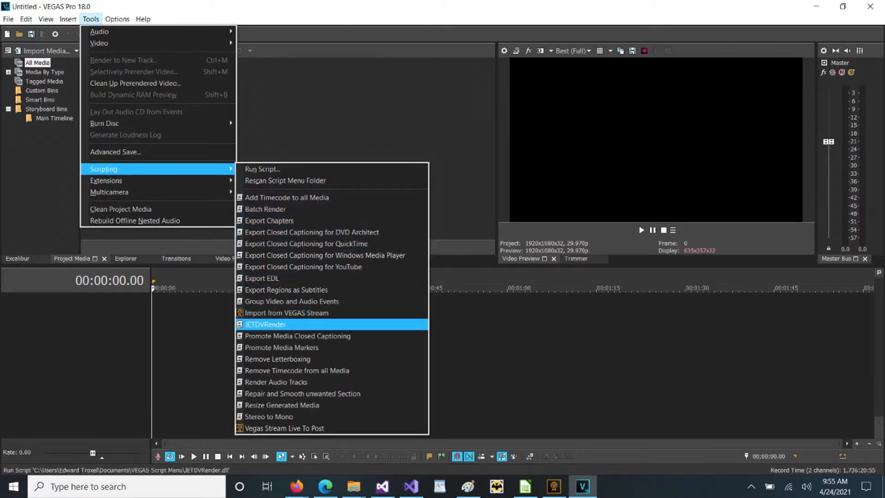
Step: Run JETDVRender, check its renderer list (AC-3 - Default Template) and fields, then close it
left_click(266, 324)
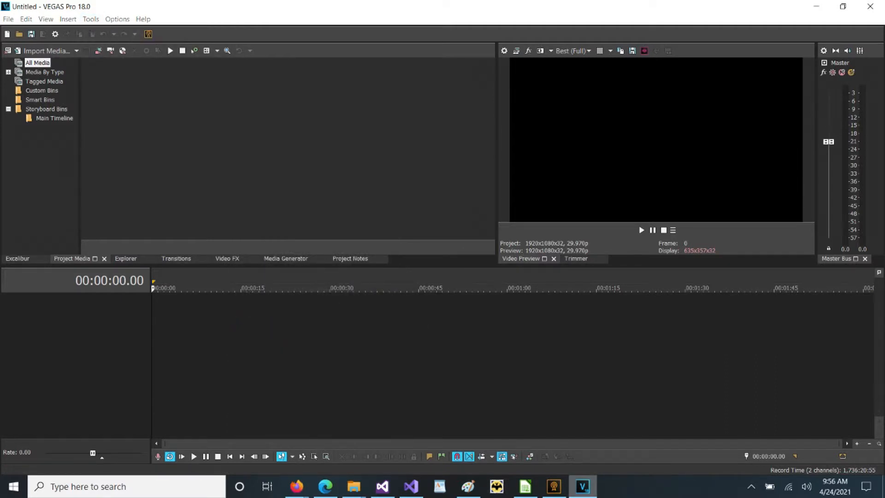
left_click_drag(161, 28, 185, 47)
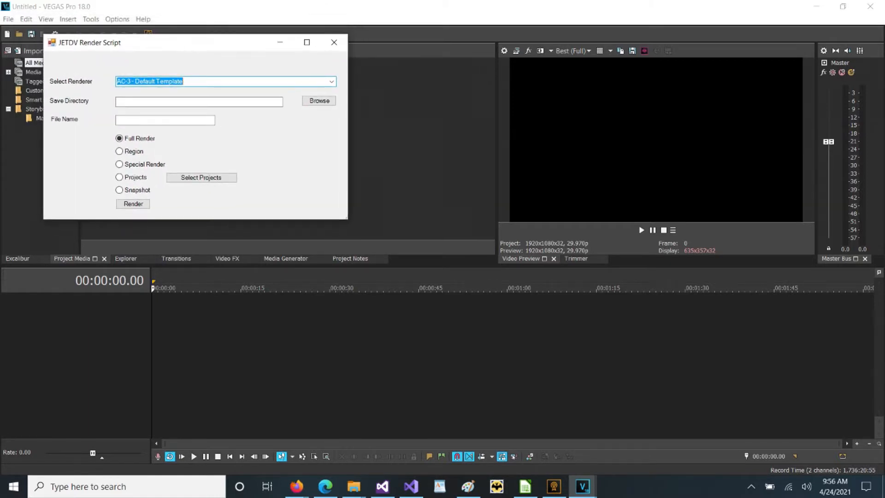
left_click(332, 82)
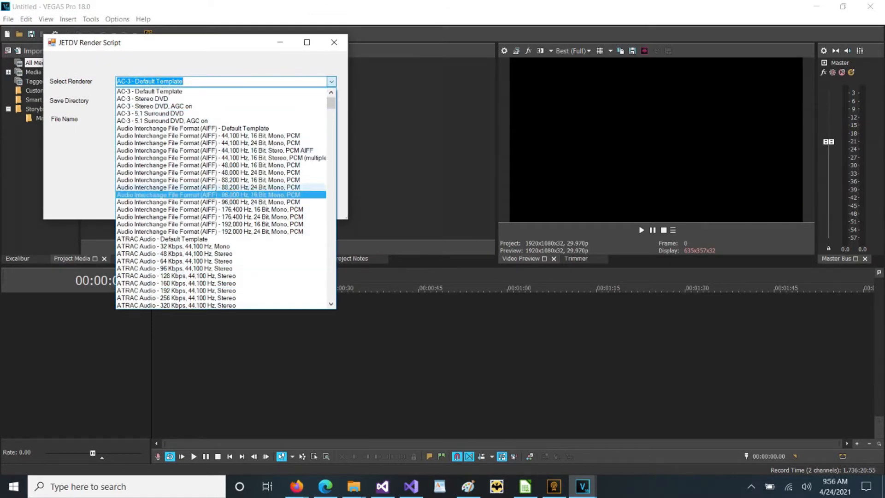
left_click(331, 82)
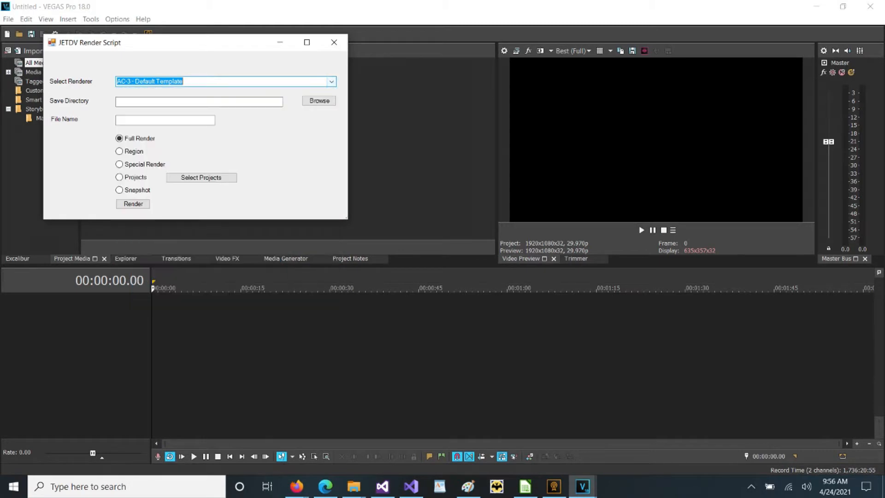
left_click(198, 102)
left_click(165, 121)
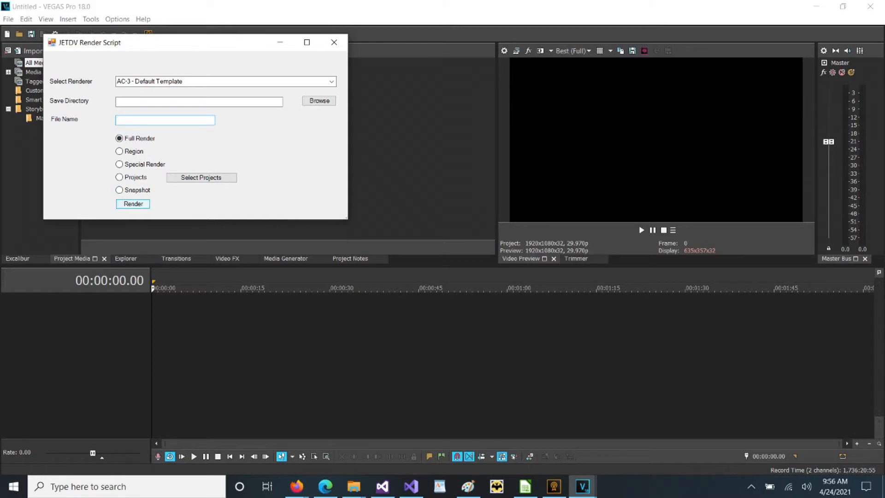
left_click(334, 42)
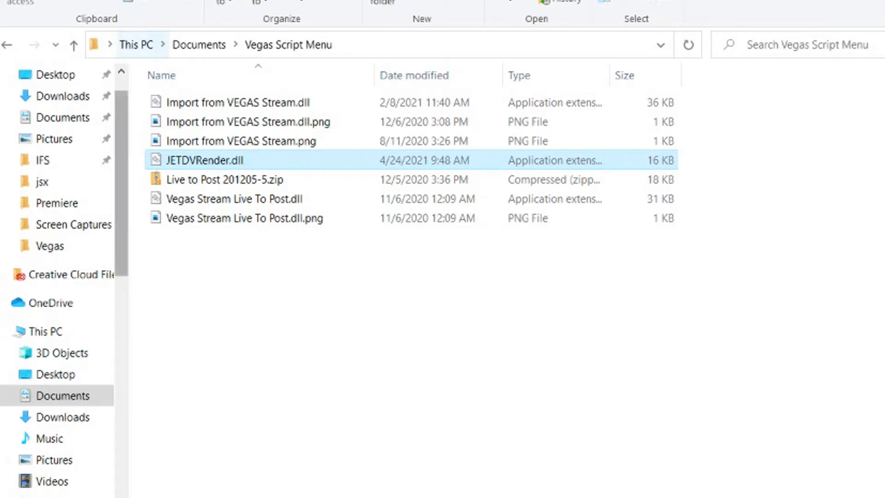
Step: Open the VEGAS Pro\18.0 folder under the user's AppData\Local on drive C:
left_click(51, 496)
scroll(207, 343, "down", 3)
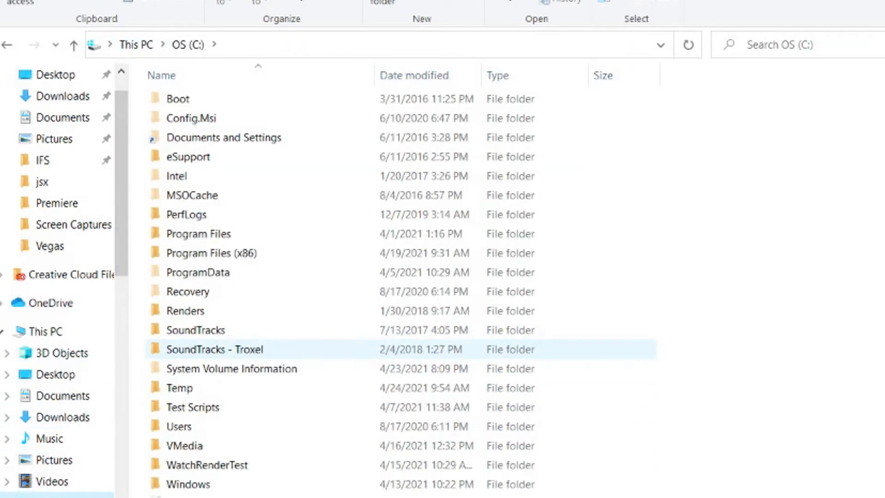
double_click(180, 291)
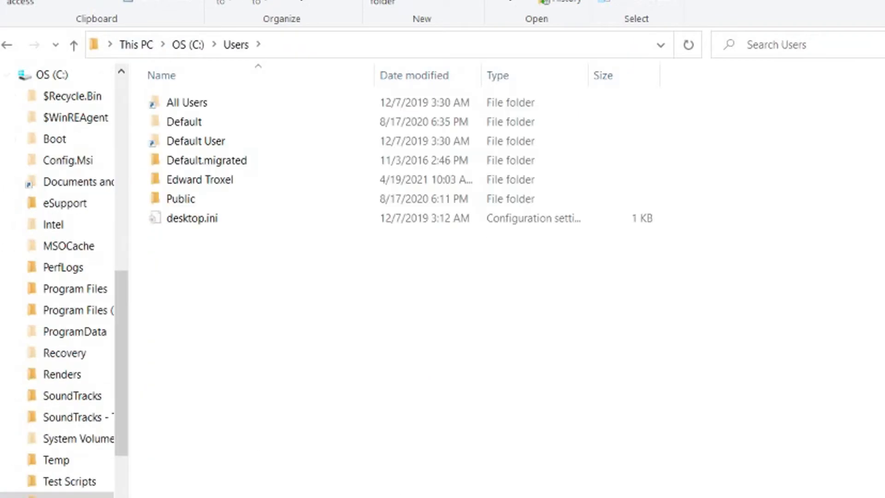
double_click(239, 179)
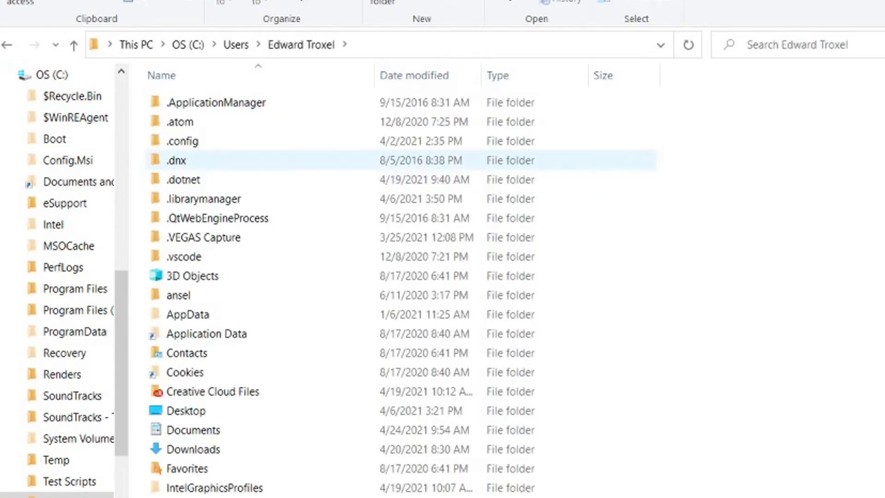
double_click(188, 315)
double_click(179, 103)
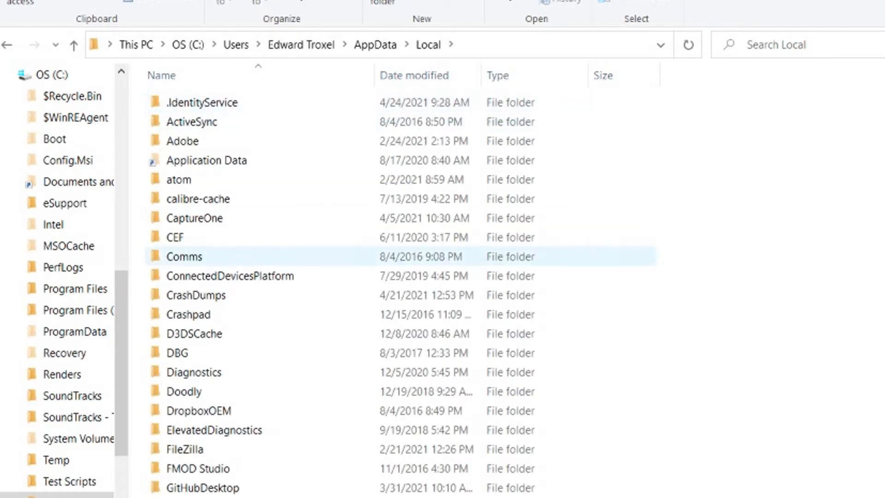
scroll(258, 257, "down", 13)
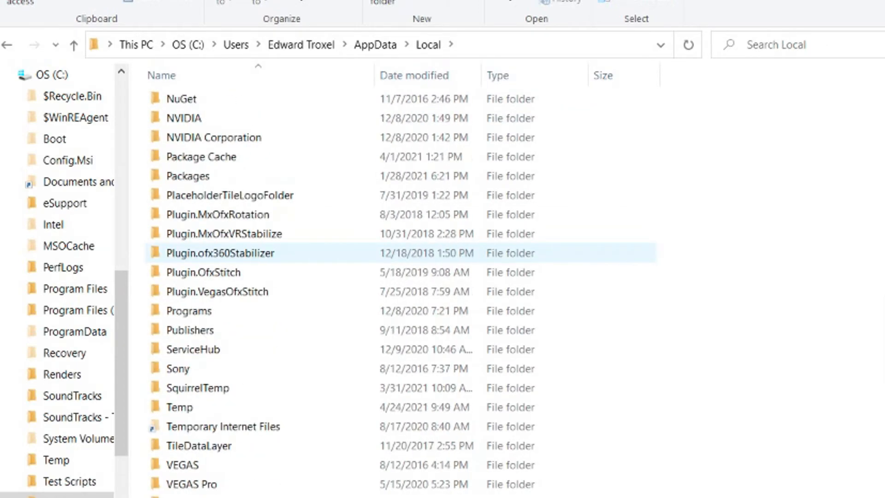
double_click(192, 407)
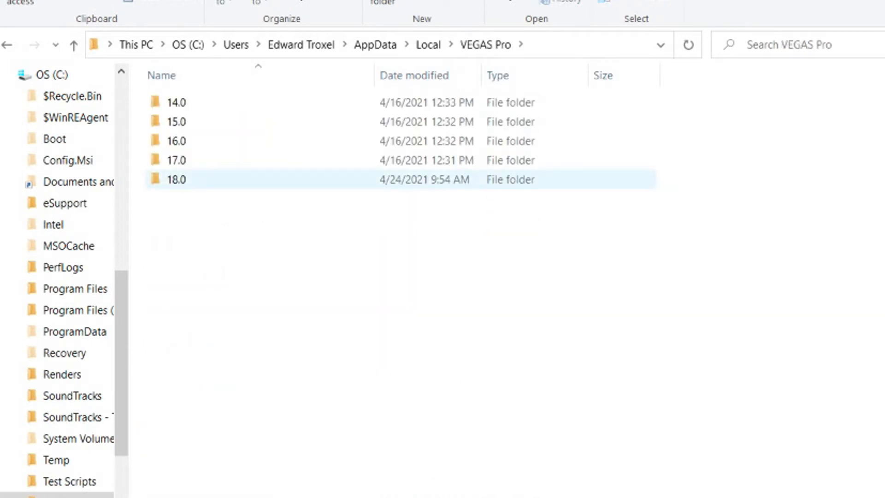
double_click(184, 179)
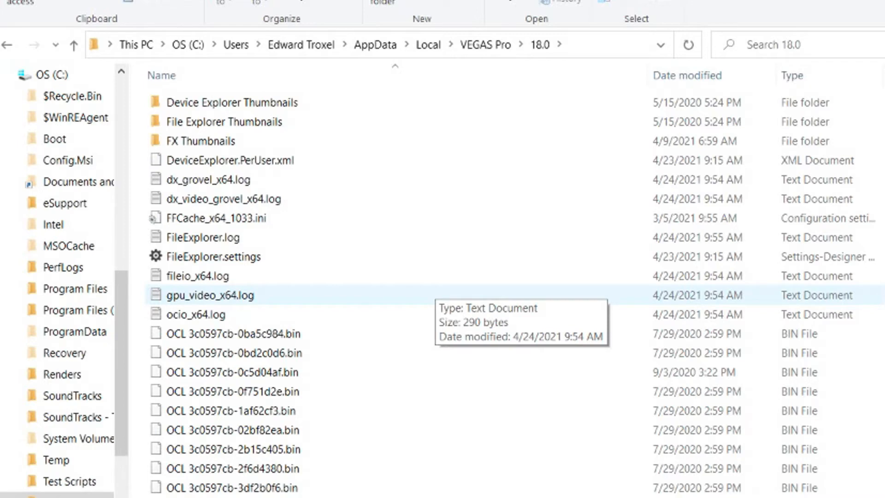
Step: Go back three levels to the user's AppData folder
left_click(6, 45)
left_click(7, 45)
left_click(7, 45)
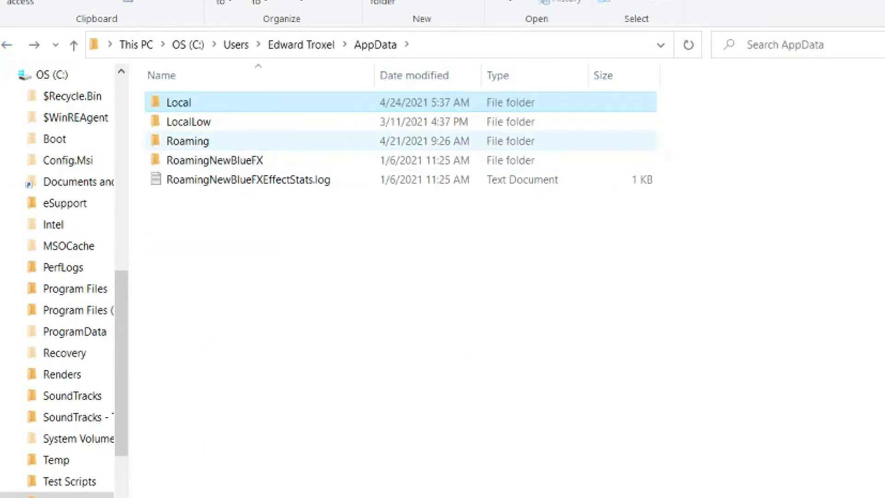
Step: Look inside Roaming\VEGAS Pro\18.0, then step back to the version folders
double_click(187, 140)
scroll(322, 253, "down", 10)
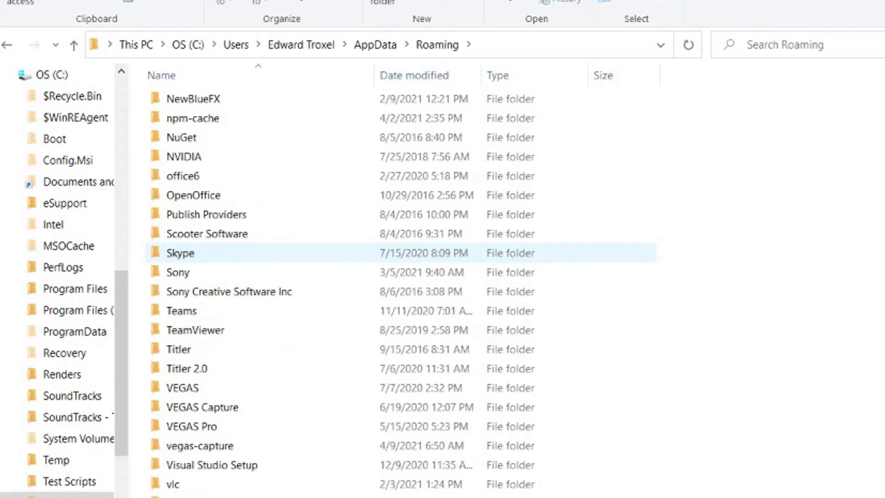
scroll(323, 252, "down", 2)
double_click(322, 311)
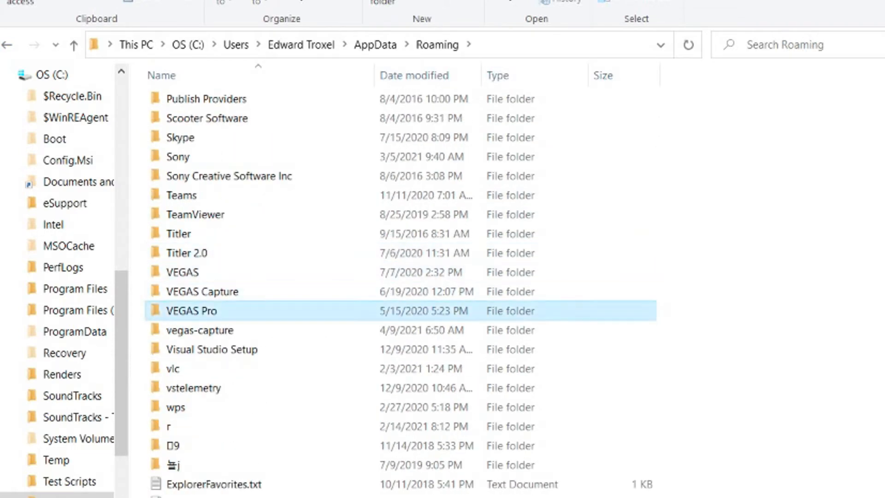
double_click(390, 175)
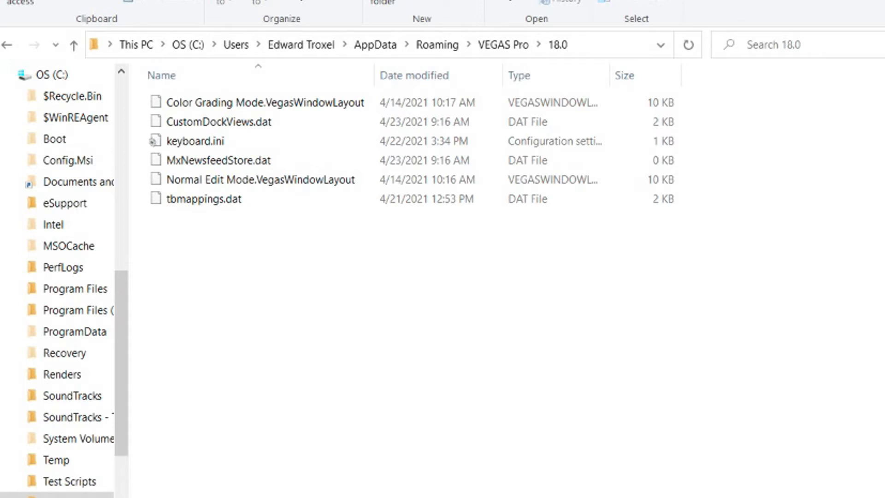
left_click(7, 45)
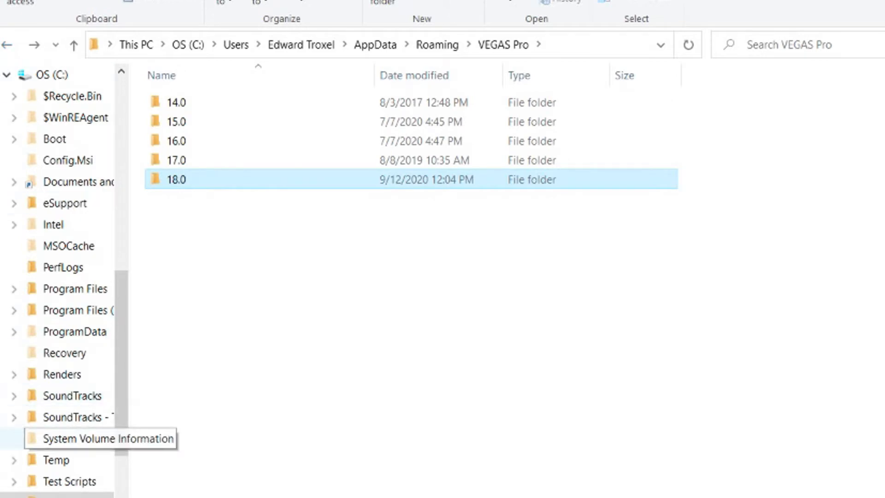
Step: Open C:\ProgramData\VEGAS Pro\18.0 to view its two Vegas profiles .ini files
scroll(55, 417, "down", 2)
scroll(55, 417, "up", 2)
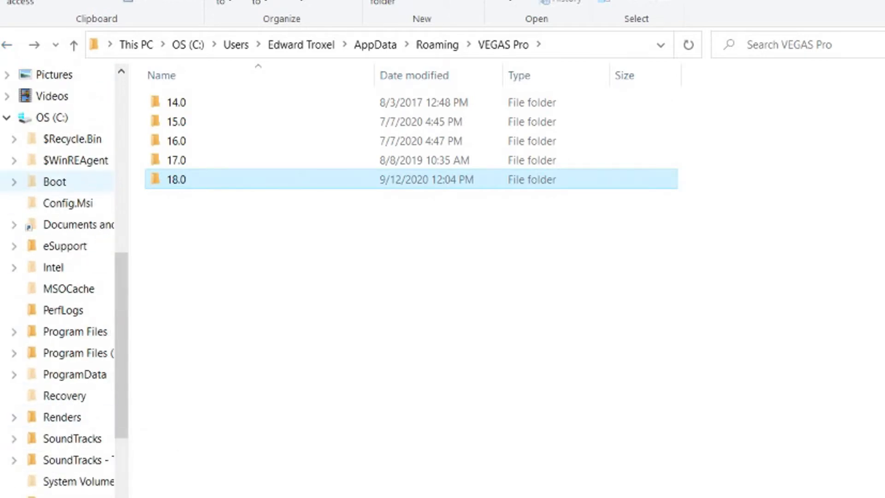
left_click(52, 118)
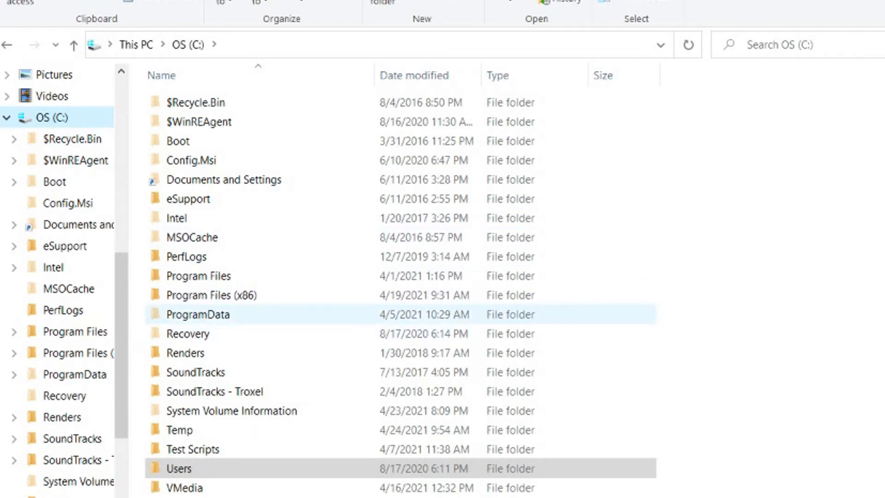
double_click(314, 315)
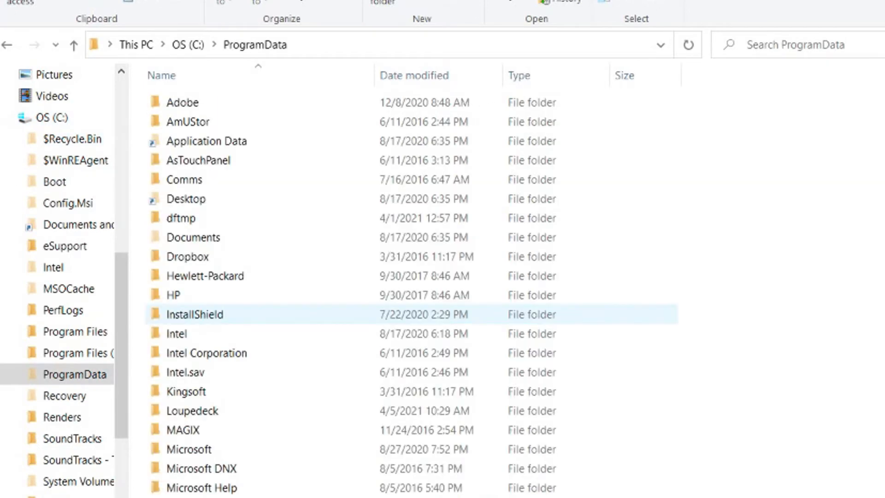
scroll(314, 311, "down", 7)
scroll(314, 311, "down", 4)
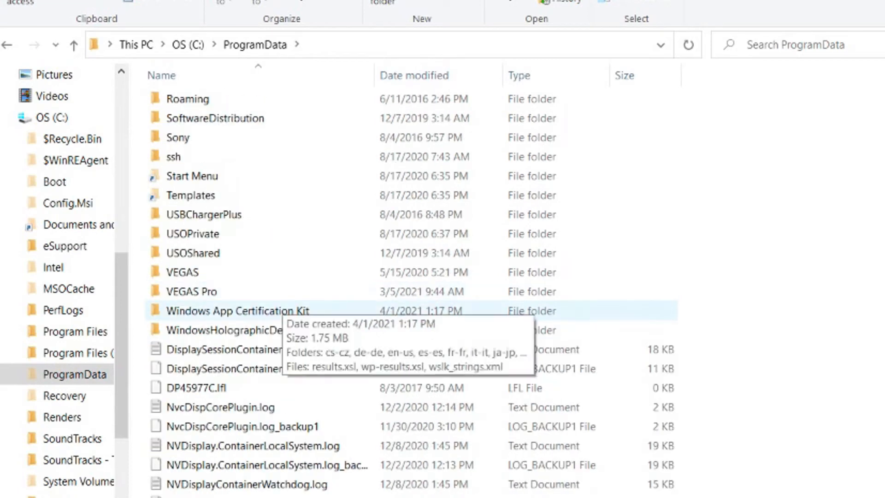
double_click(314, 291)
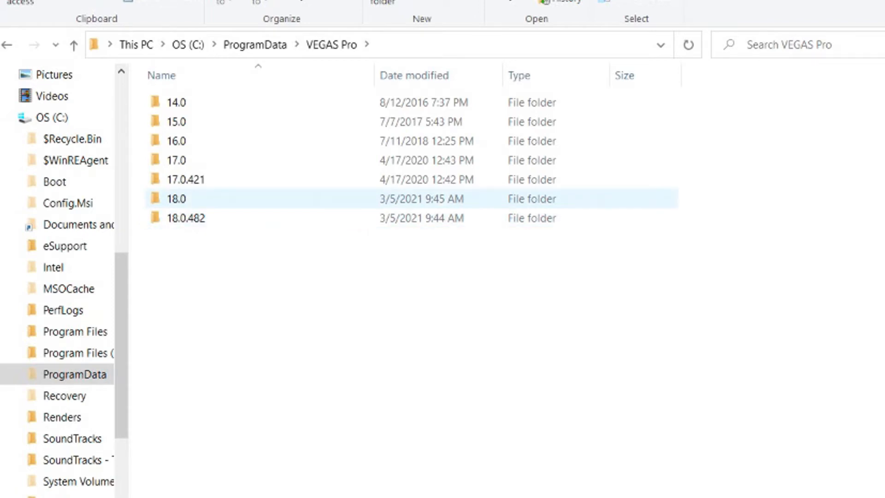
double_click(185, 199)
key("alt+Left")
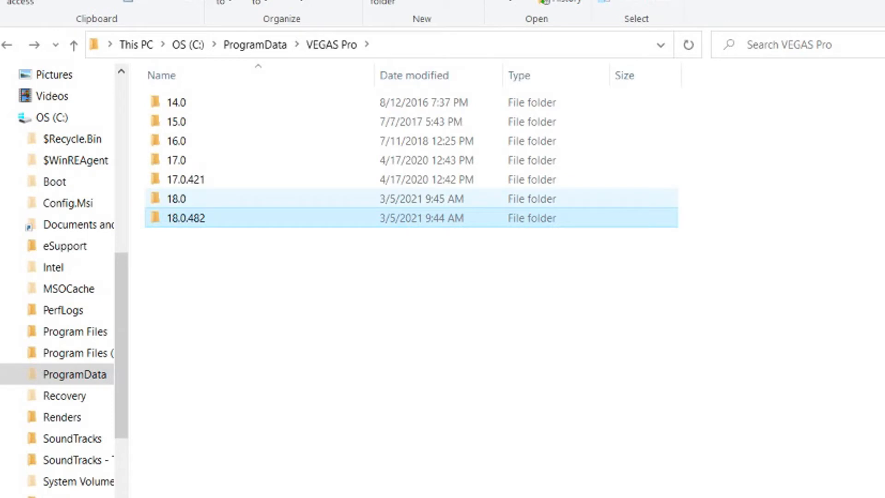
double_click(184, 199)
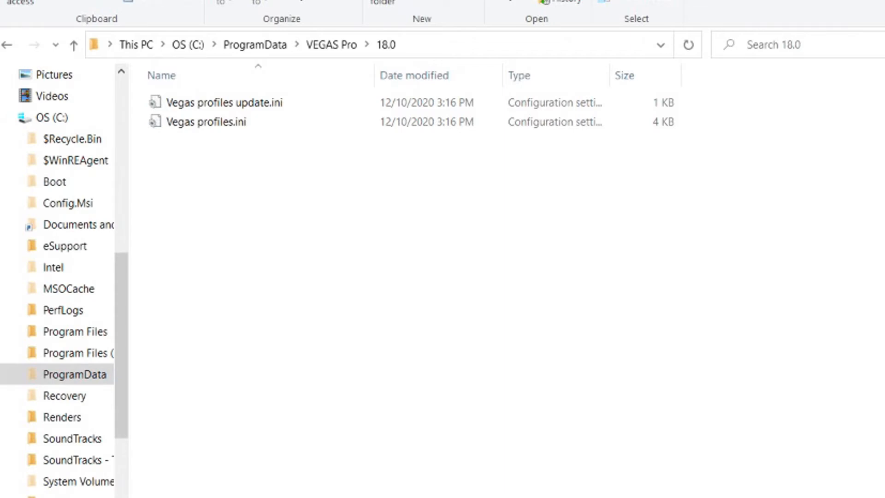
Step: Return through ProgramData to the root of drive C:
key("alt+Left")
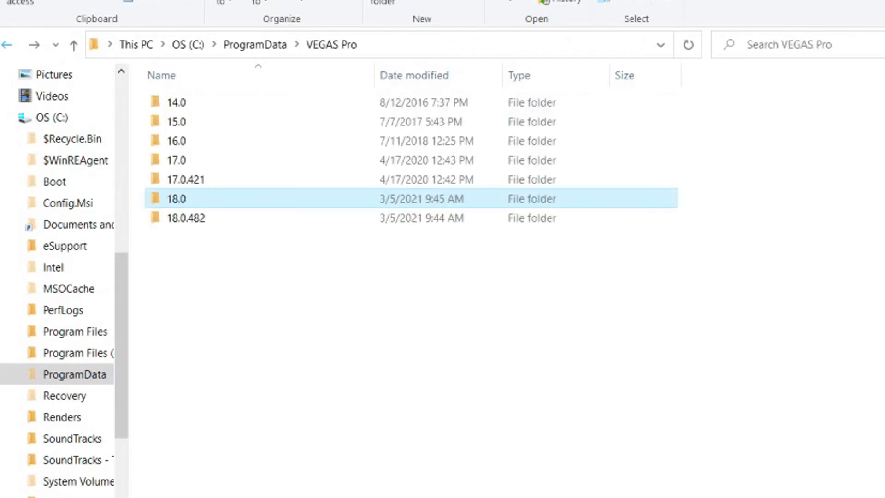
key("alt+Left")
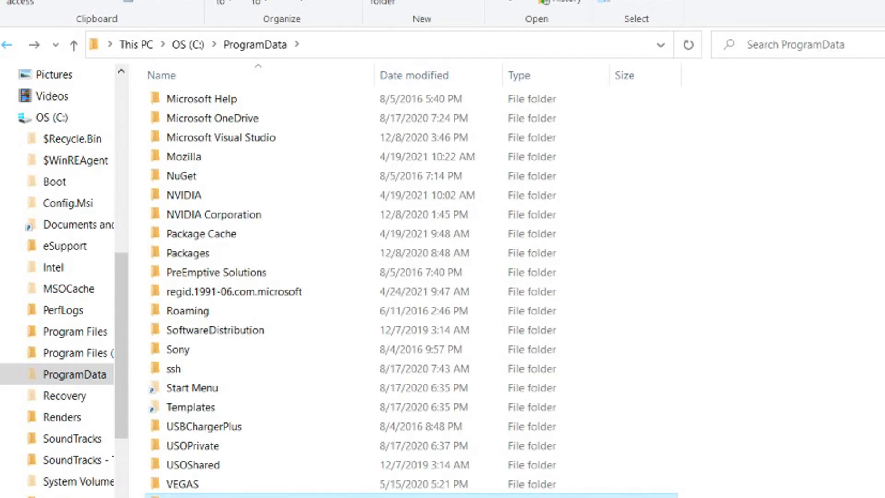
key("alt+Left")
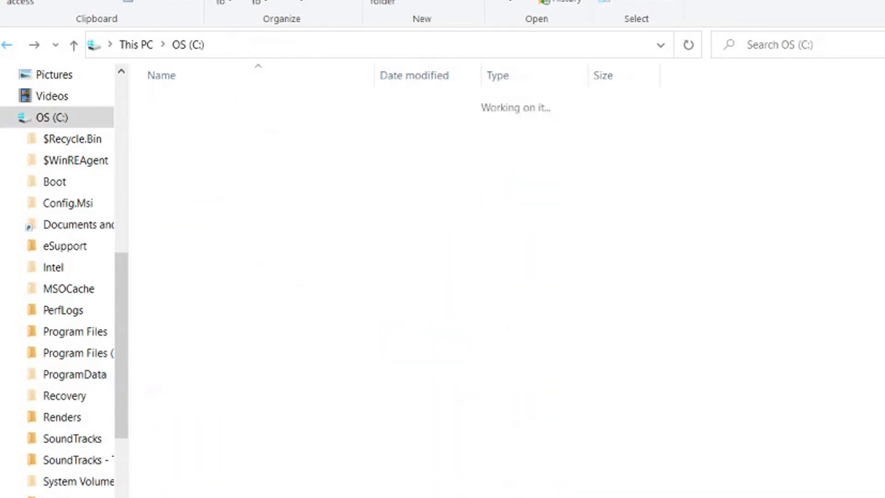
scroll(323, 372, "down", 3)
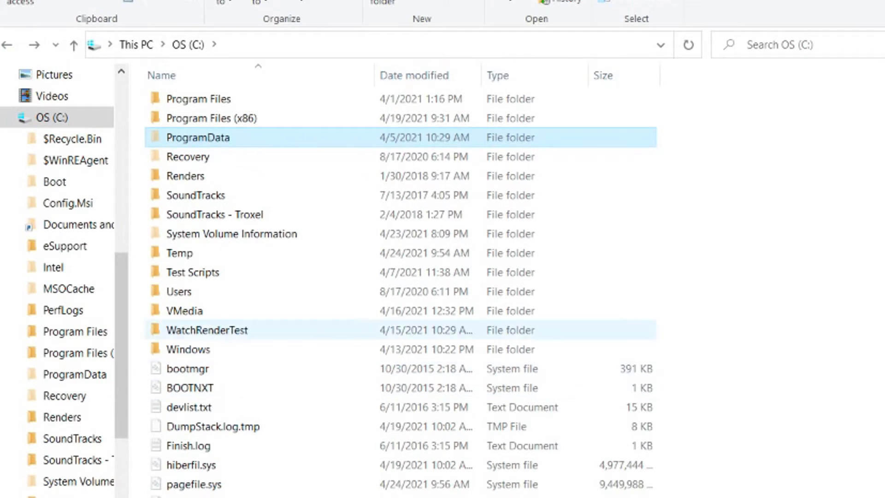
Step: Open Users > profile > AppData > Local > VEGAS Pro, showing versions 14.0 to 18.0
double_click(180, 290)
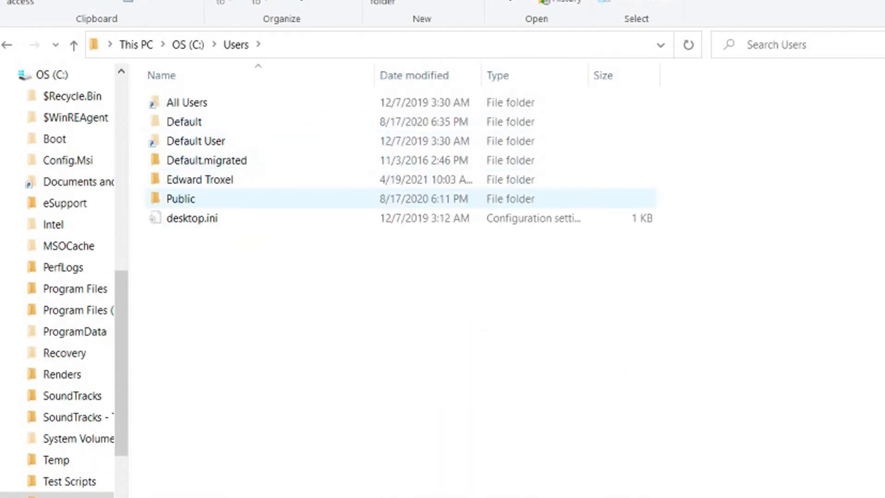
double_click(199, 179)
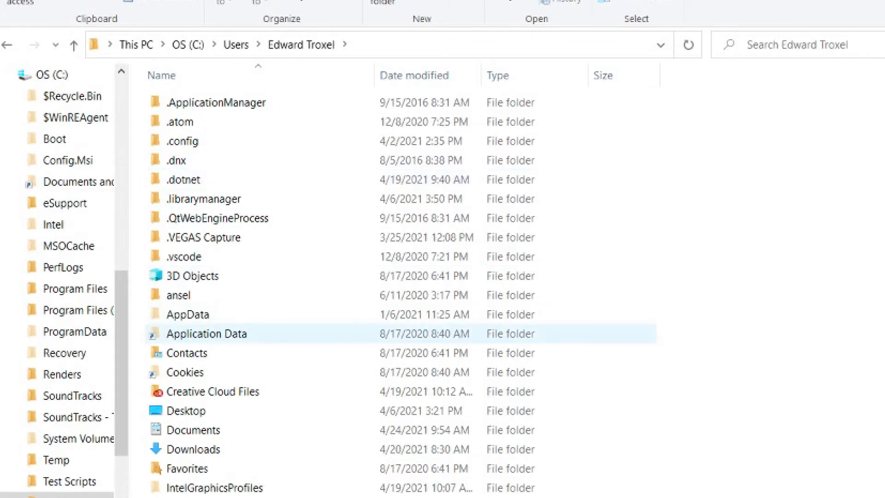
double_click(188, 314)
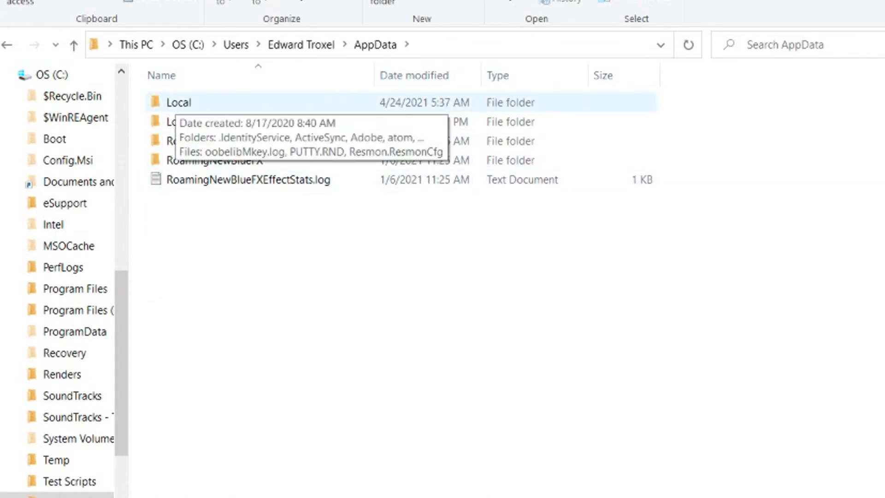
double_click(180, 103)
scroll(323, 226, "down", 13)
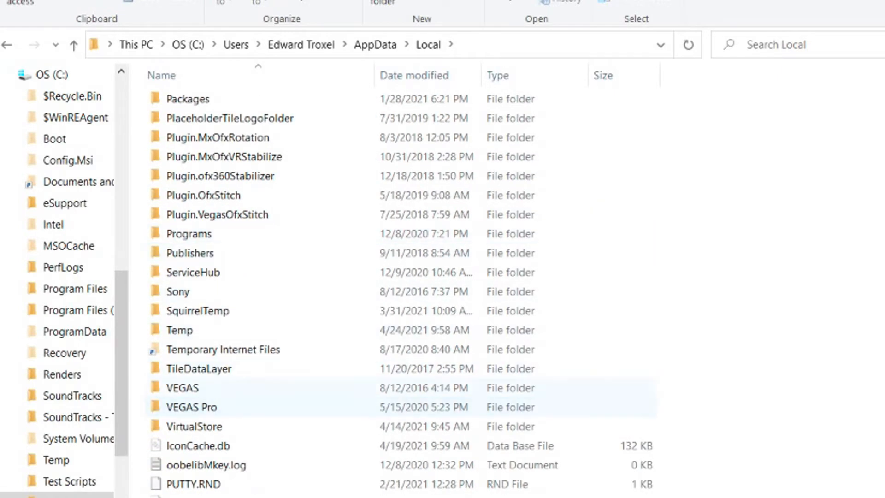
double_click(191, 407)
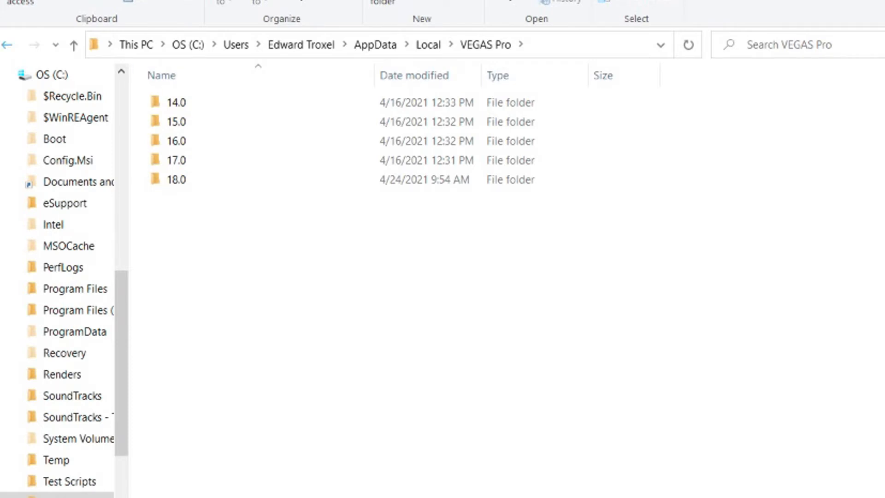
Step: Go back to AppData and open the VEGAS Pro folder under Roaming
left_click(7, 45)
left_click(7, 45)
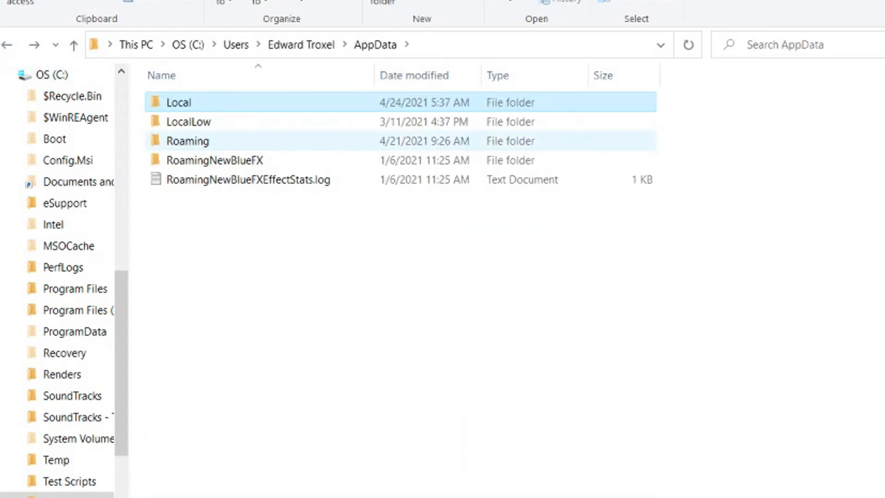
double_click(188, 142)
scroll(323, 231, "down", 10)
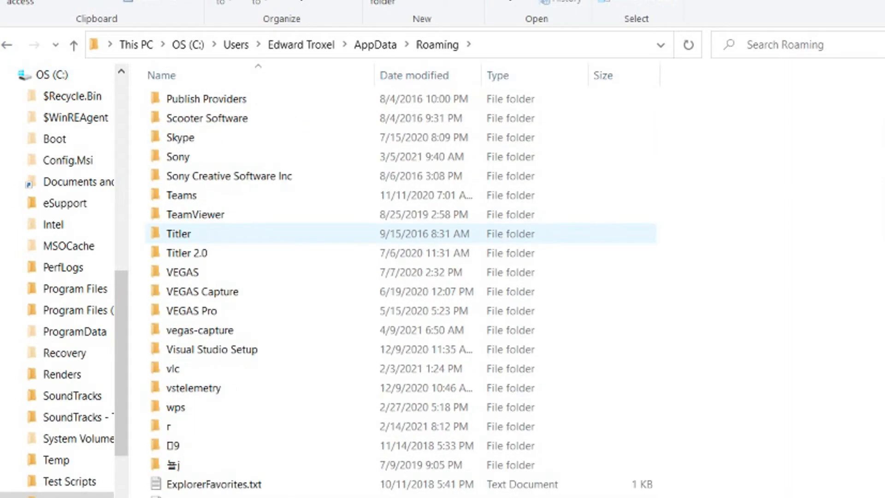
double_click(191, 311)
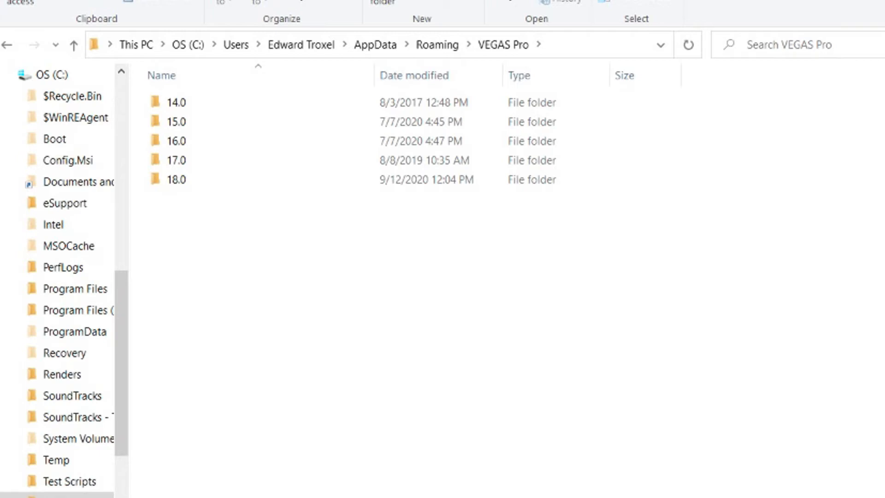
Step: Step back to drive C: and open ProgramData\VEGAS Pro, listing 14.0 through 18.0.482
left_click(7, 45)
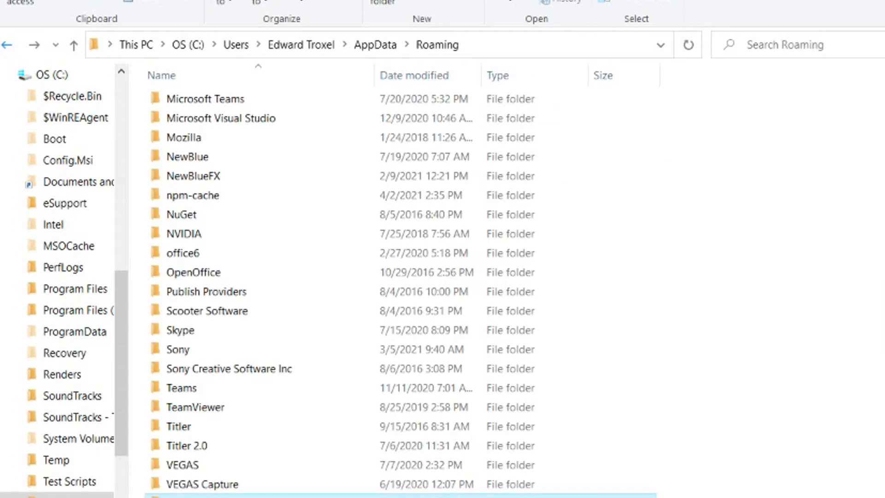
left_click(6, 45)
left_click(7, 45)
left_click(7, 45)
left_click(7, 44)
scroll(277, 379, "down", 1)
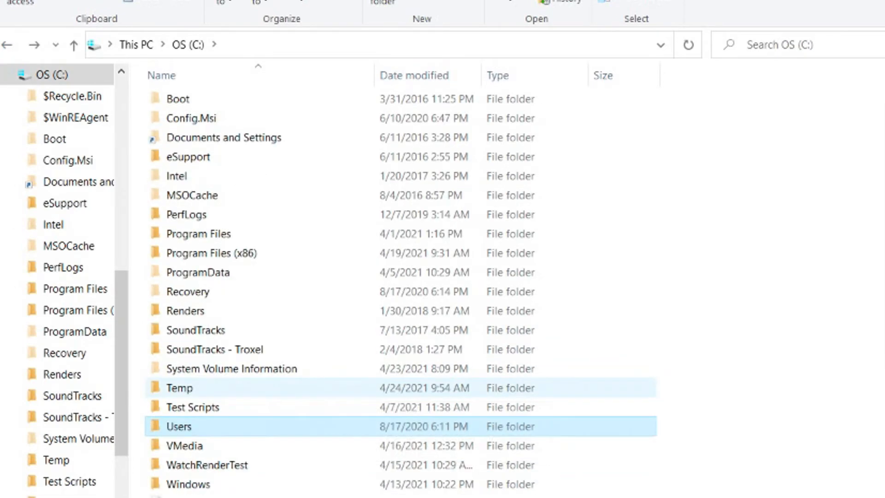
double_click(198, 272)
scroll(198, 305, "down", 10)
double_click(191, 330)
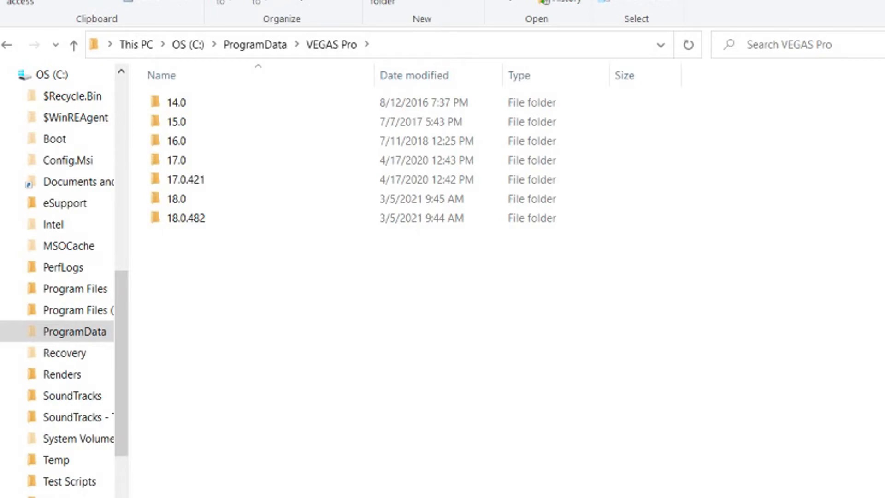
Step: Step back from VEGAS Pro to C:\ProgramData, showing Sony, USOShared and VEGAS
left_click(7, 45)
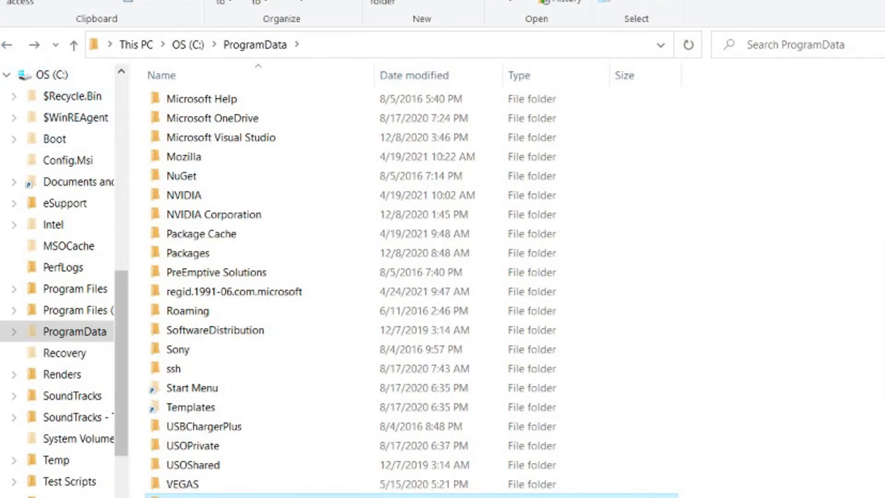
scroll(60, 276, "up", 5)
Step: Browse Documents, peeking into Vegas Application Extensions, then return to Documents
left_click(62, 117)
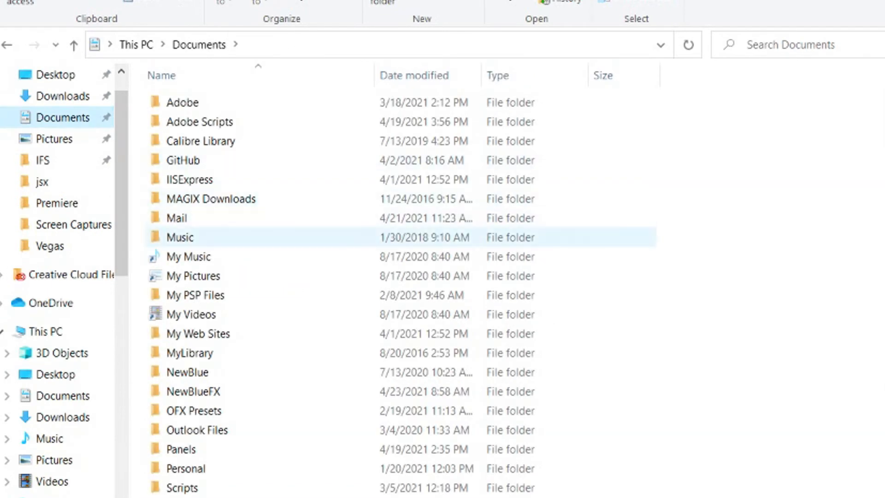
scroll(323, 199, "down", 7)
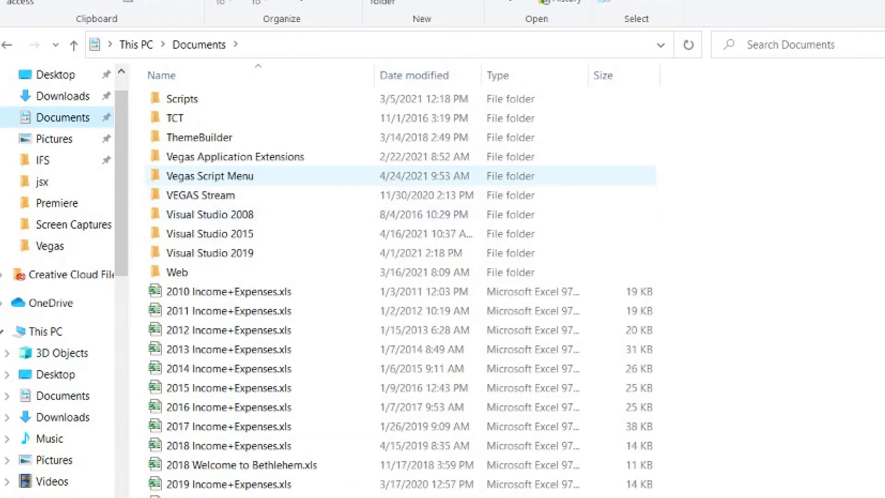
left_click(210, 176)
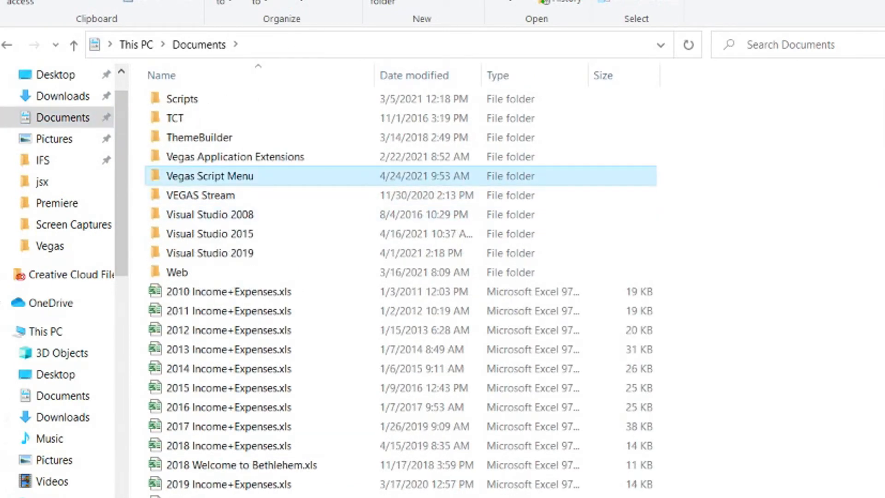
left_click_drag(210, 175, 208, 157)
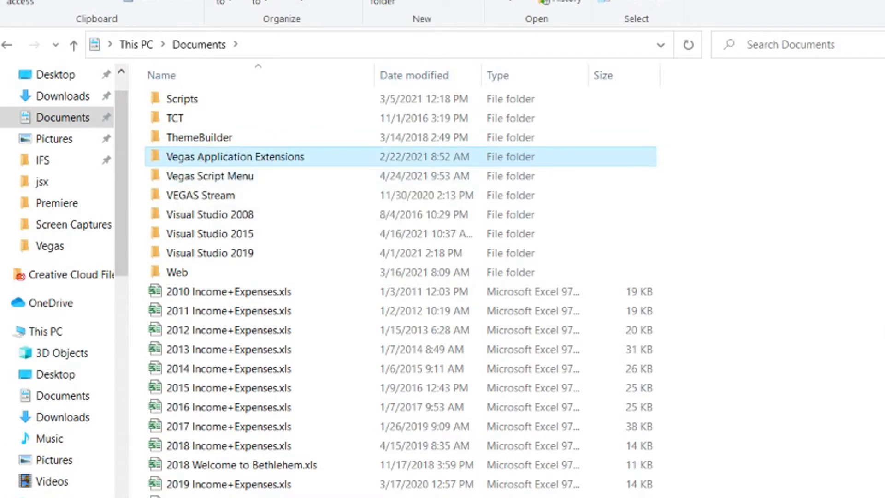
double_click(207, 158)
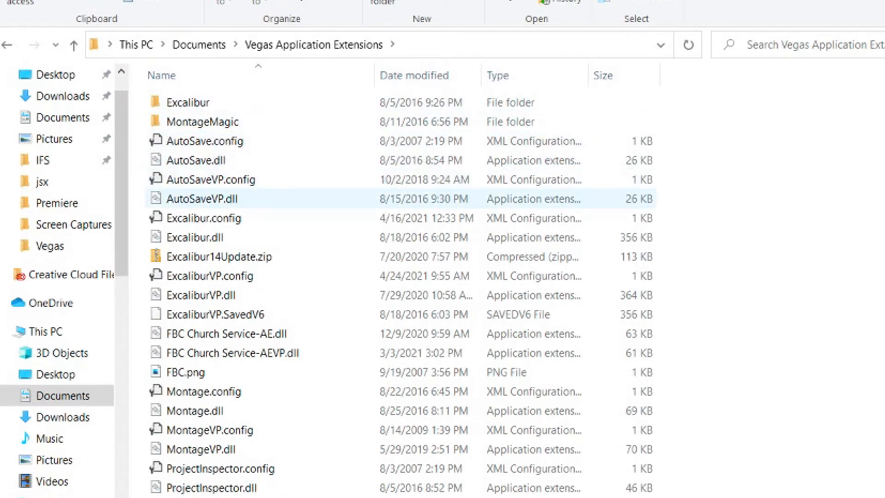
left_click(7, 45)
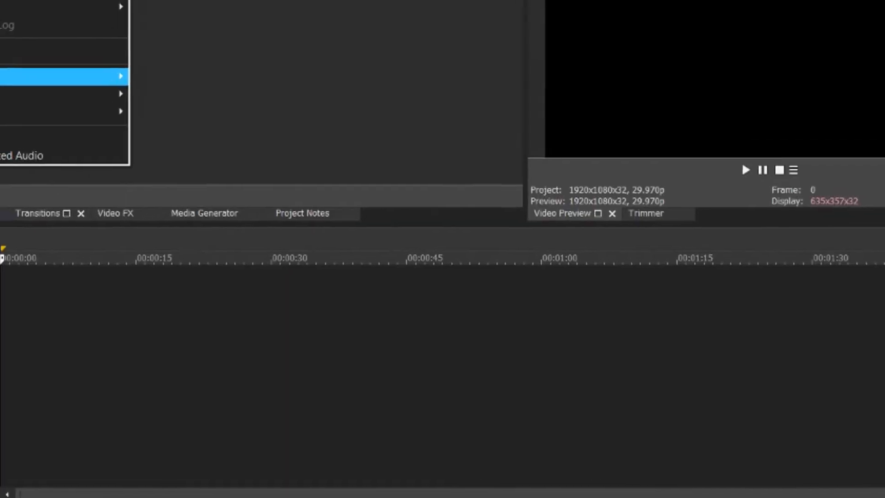
mouse_move(59, 75)
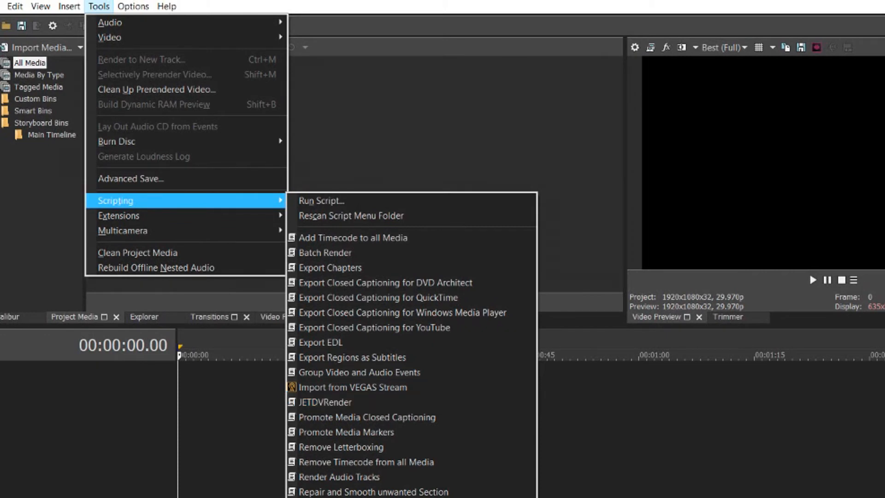
Step: Dismiss the Scripting menu and open Customize Toolbar from the empty toolbar area
key("Escape")
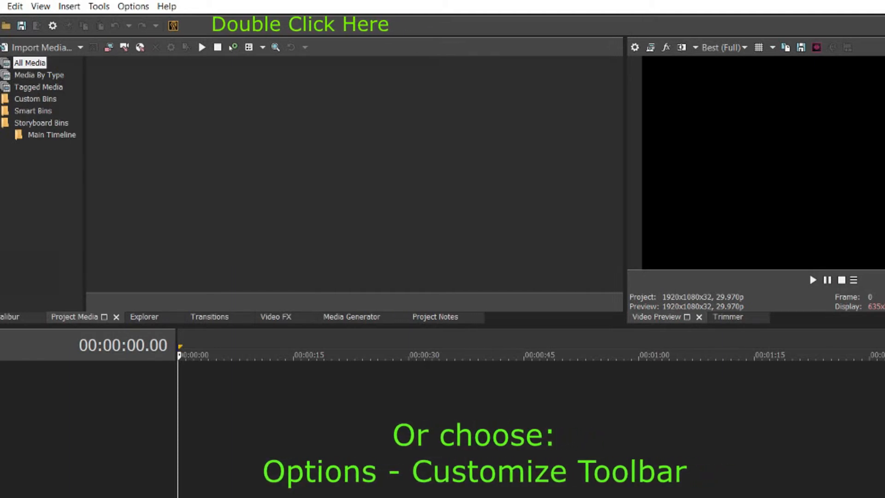
double_click(295, 26)
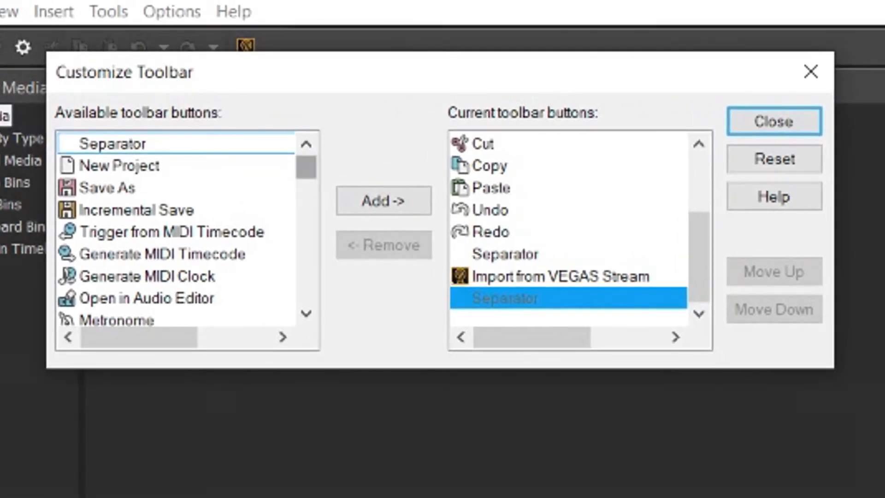
Step: Add the JETDVRender button to the main toolbar
left_click_drag(306, 166, 306, 290)
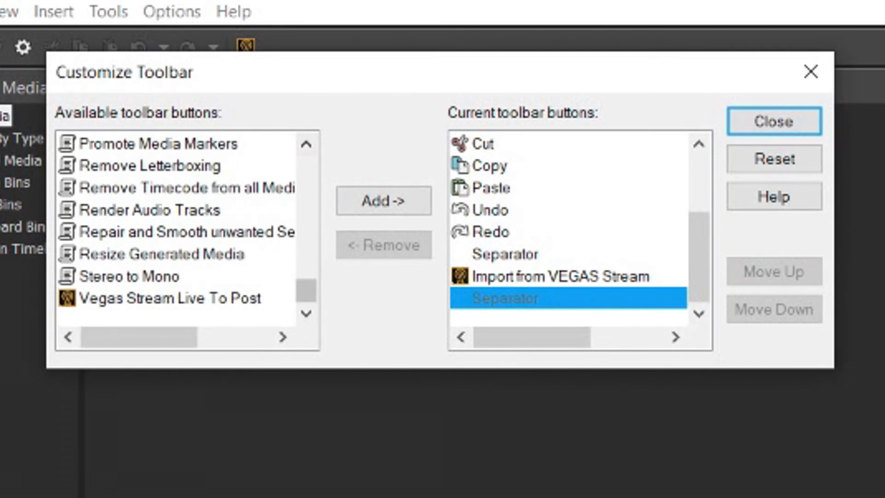
left_click(306, 194)
left_click(129, 254)
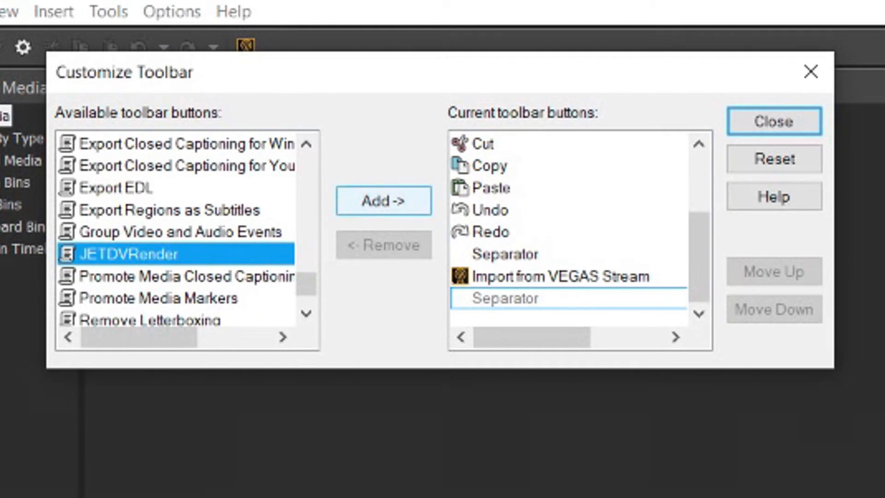
left_click(384, 200)
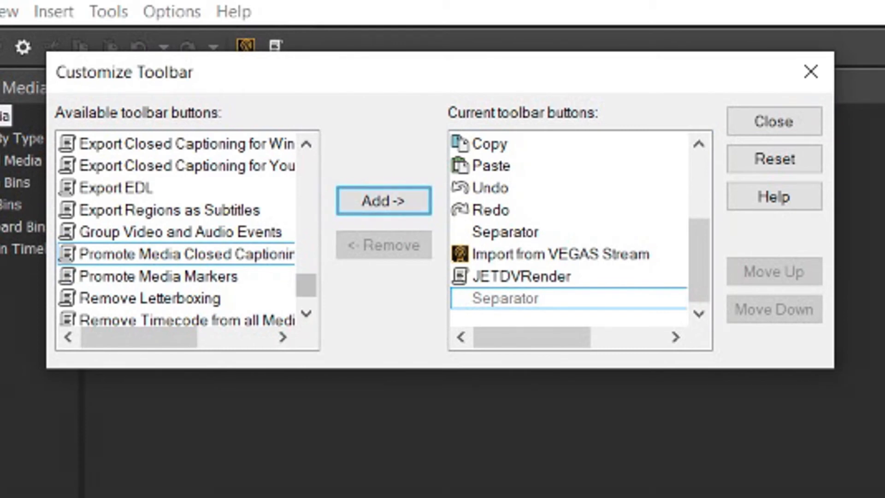
Step: Add the Excalibur button to the toolbar and close Customize Toolbar
scroll(175, 231, "up", 5)
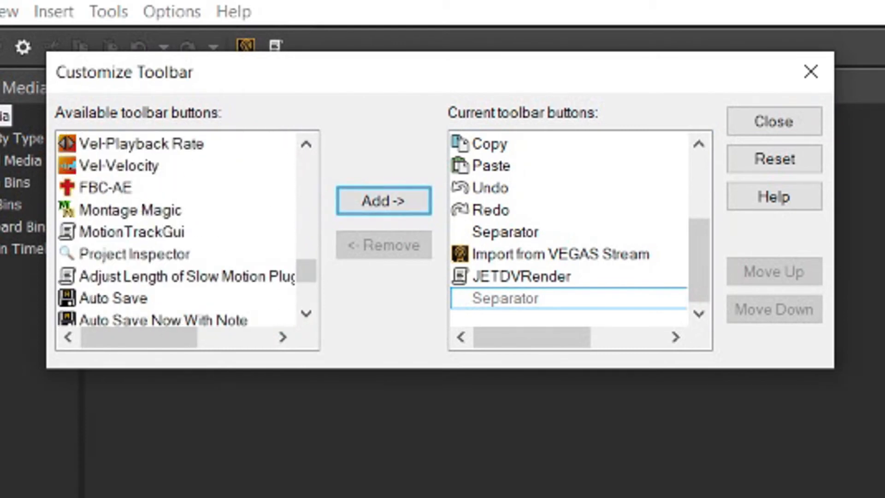
left_click(306, 144)
left_click(306, 145)
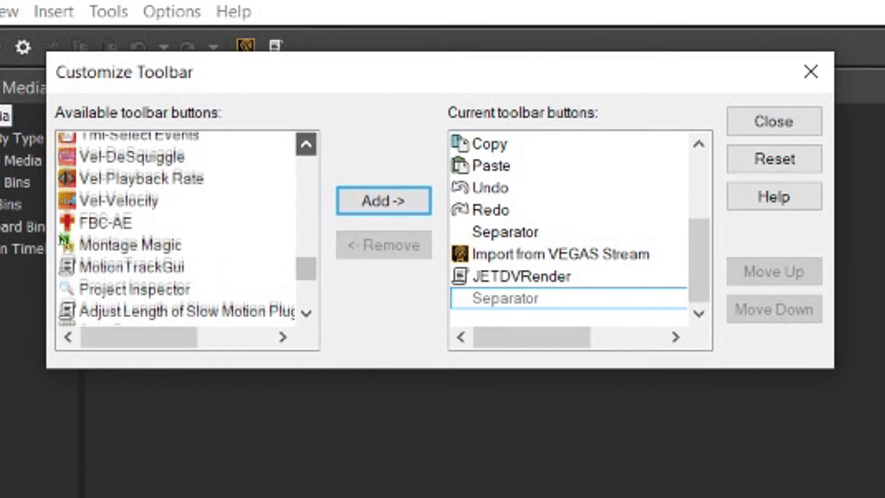
left_click(307, 144)
left_click(306, 144)
left_click(306, 173)
left_click(307, 173)
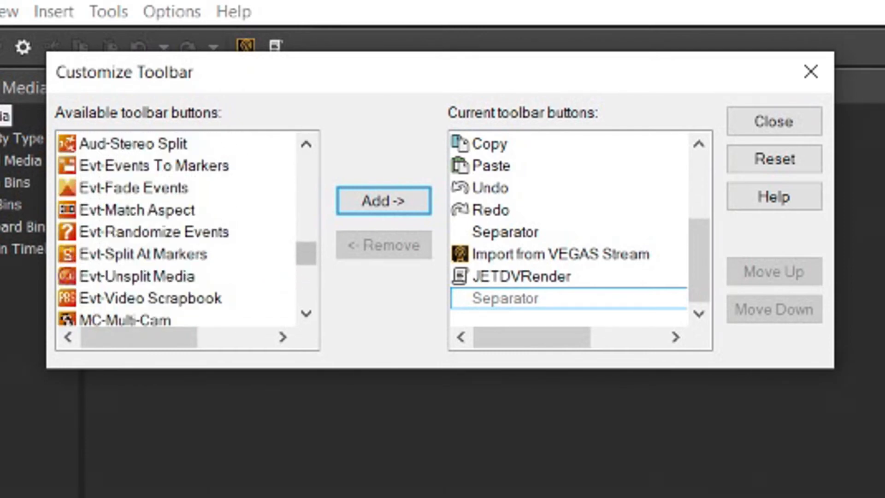
scroll(175, 231, "up", 4)
scroll(175, 230, "down", 7)
scroll(184, 230, "down", 3)
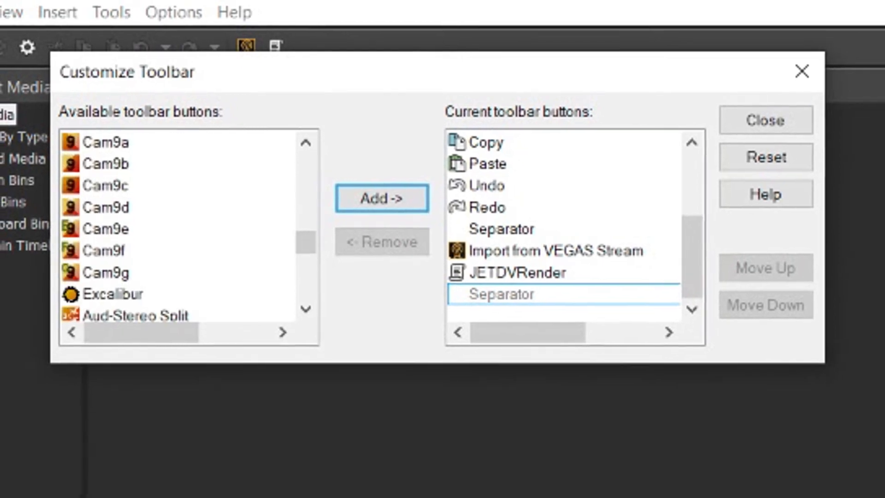
left_click(117, 288)
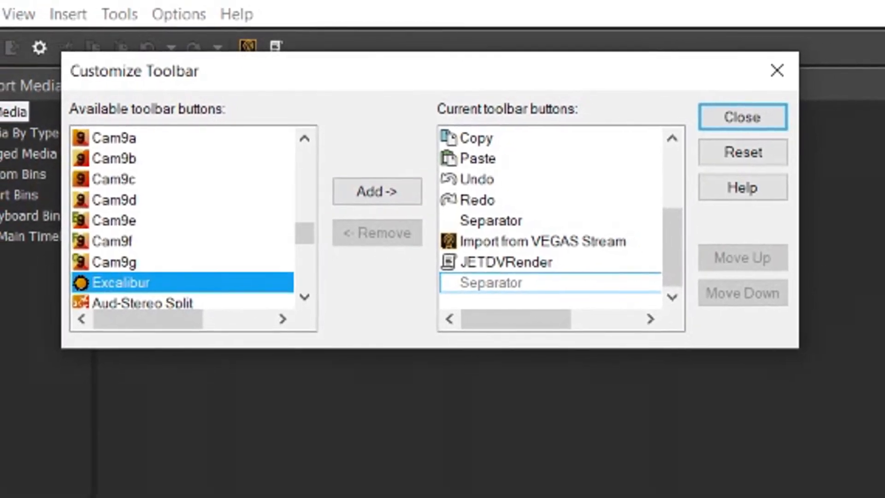
left_click(379, 195)
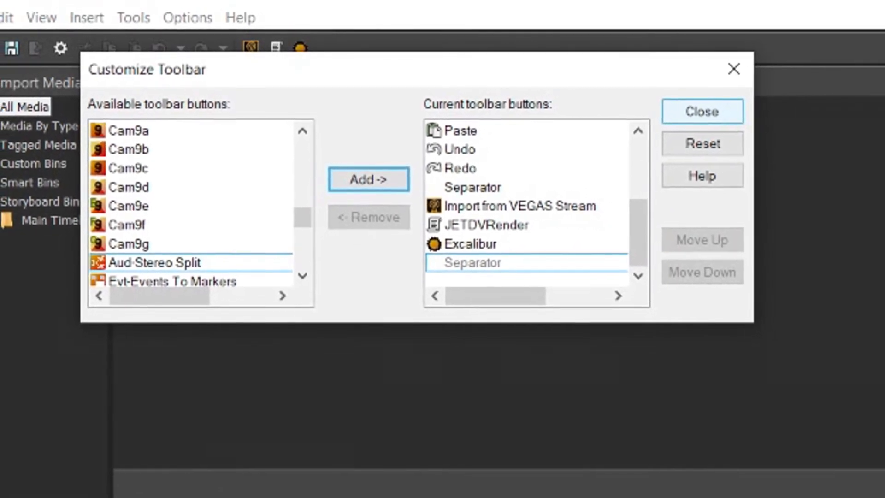
left_click(708, 112)
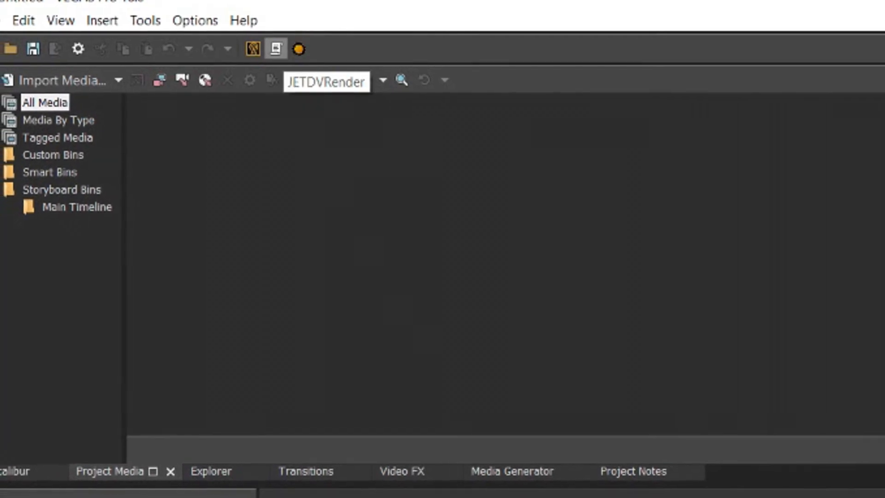
Step: Test the JETDVRender and Excalibur toolbar buttons, then show the Explorer panel's Edward folder clips
left_click(275, 49)
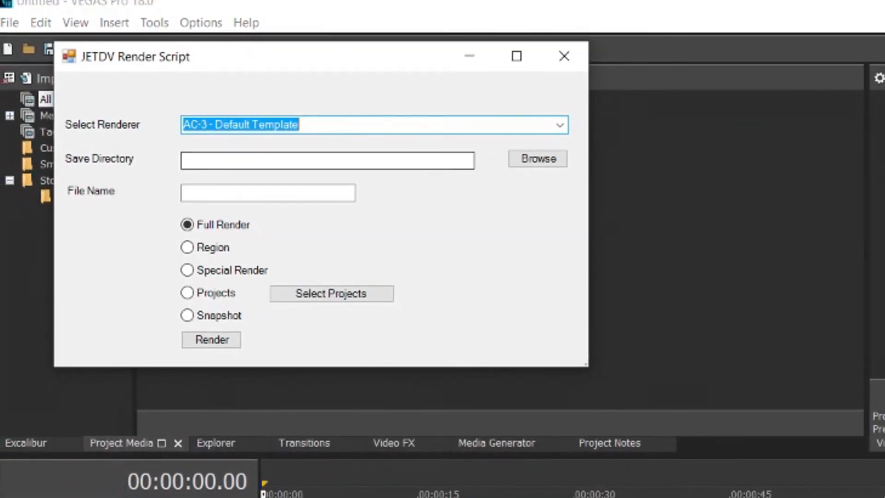
left_click(565, 56)
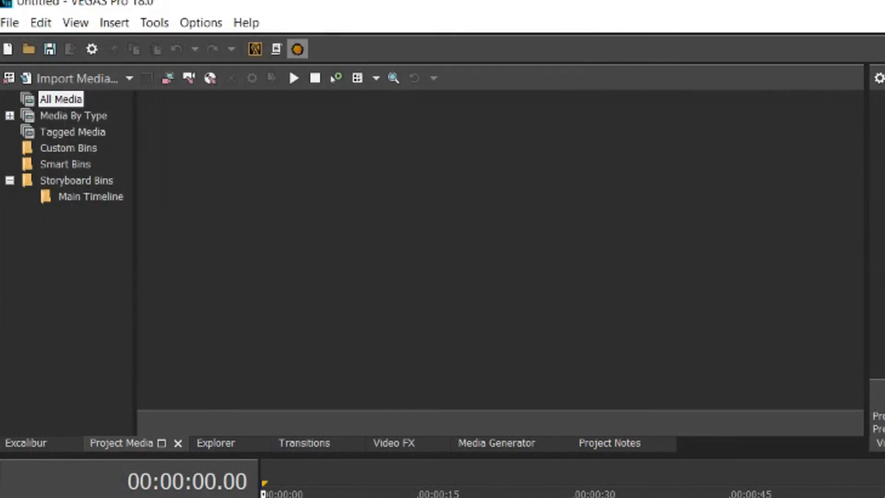
left_click(298, 49)
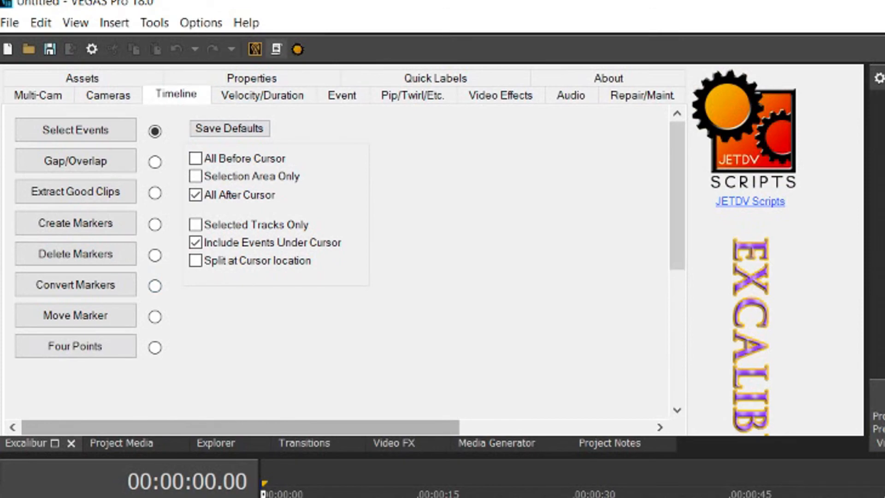
left_click(216, 443)
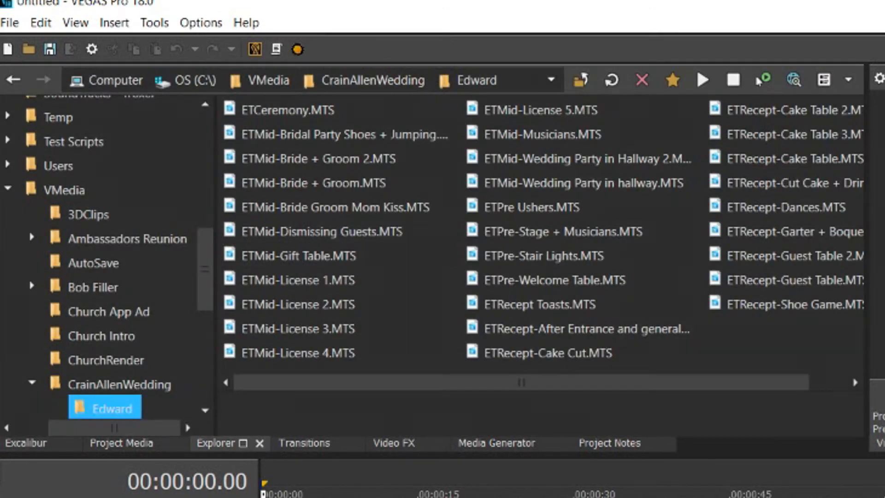
Step: Reopen Customize Toolbar, remove the Excalibur and JETDVRender buttons, and close it
double_click(877, 49)
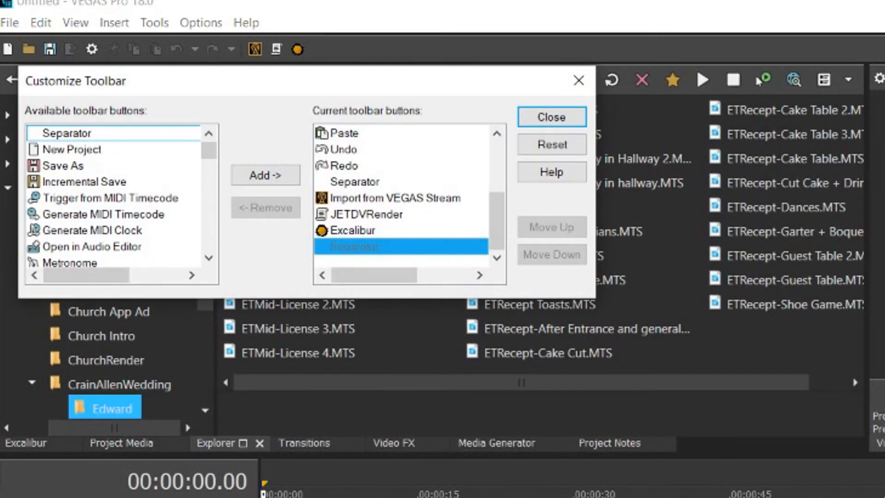
left_click(353, 230)
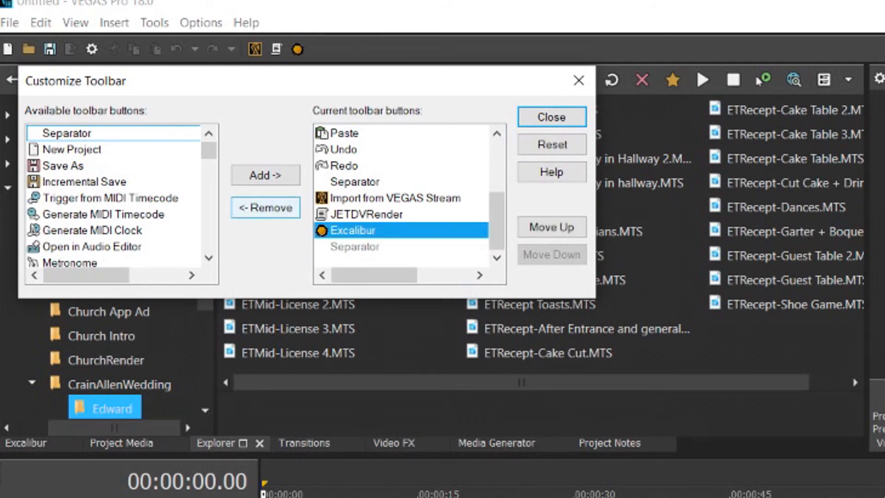
left_click(265, 208)
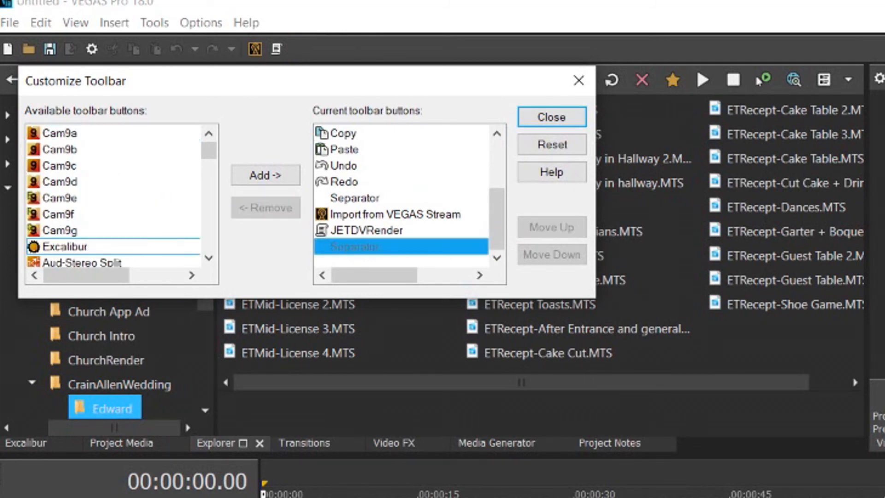
left_click(367, 230)
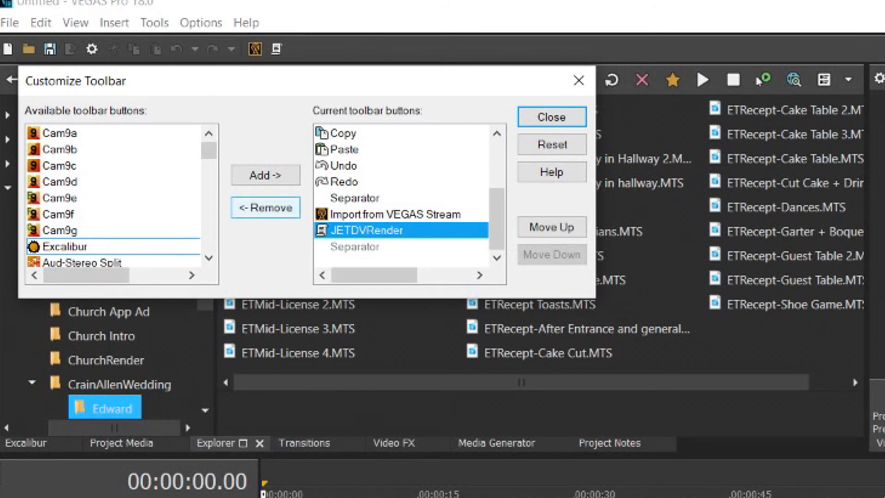
left_click(265, 207)
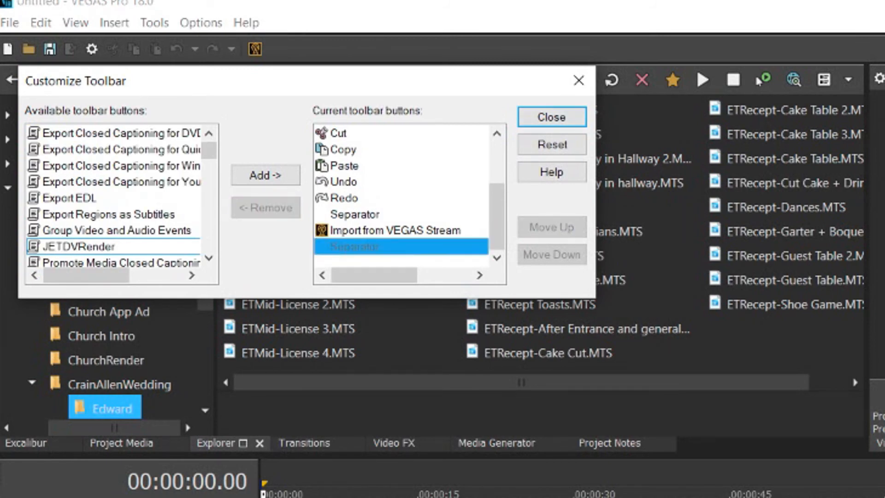
left_click(552, 117)
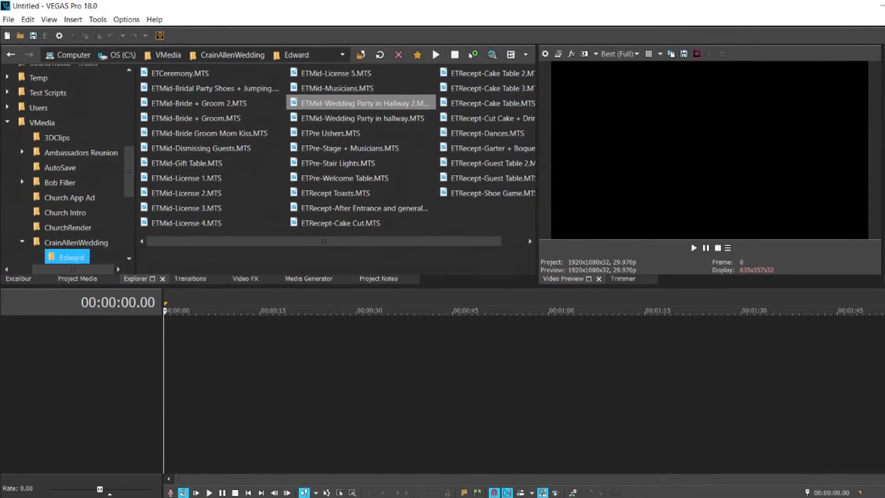
Step: Open Customize Keyboard, view the Global commands, and enter Ctrl+Shift+R as a shortcut
key("alt+o")
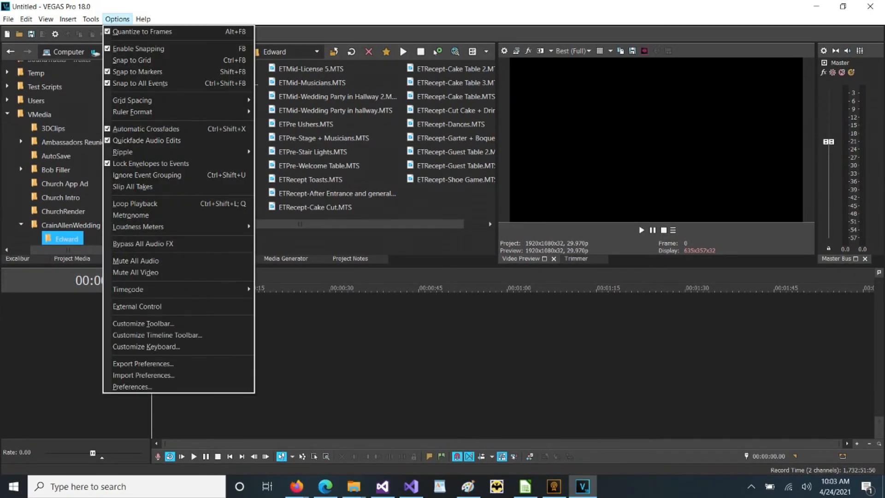
key("Return")
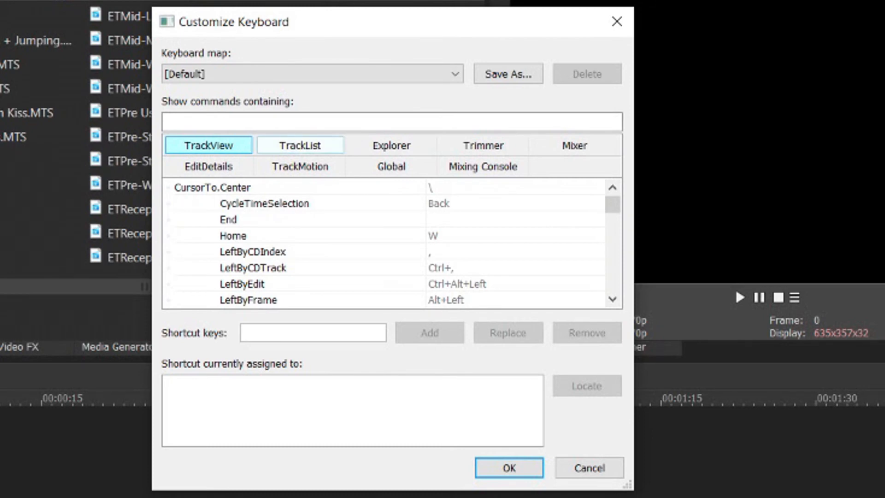
left_click(300, 145)
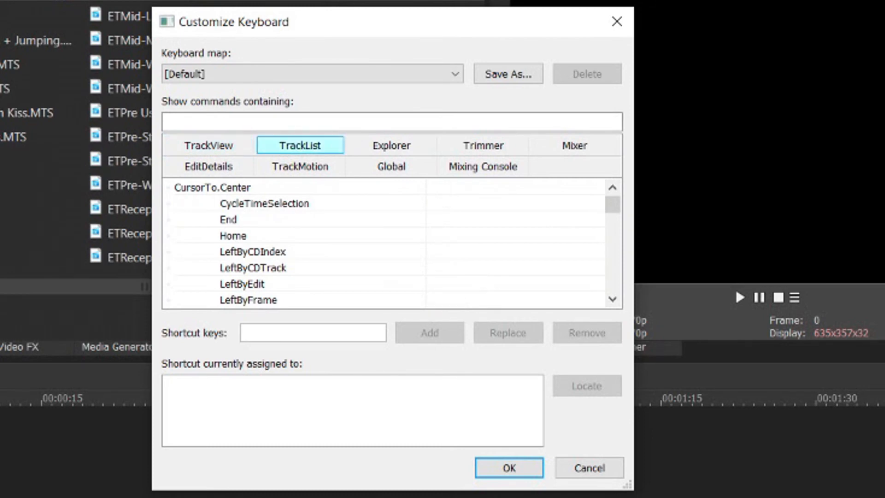
left_click(391, 145)
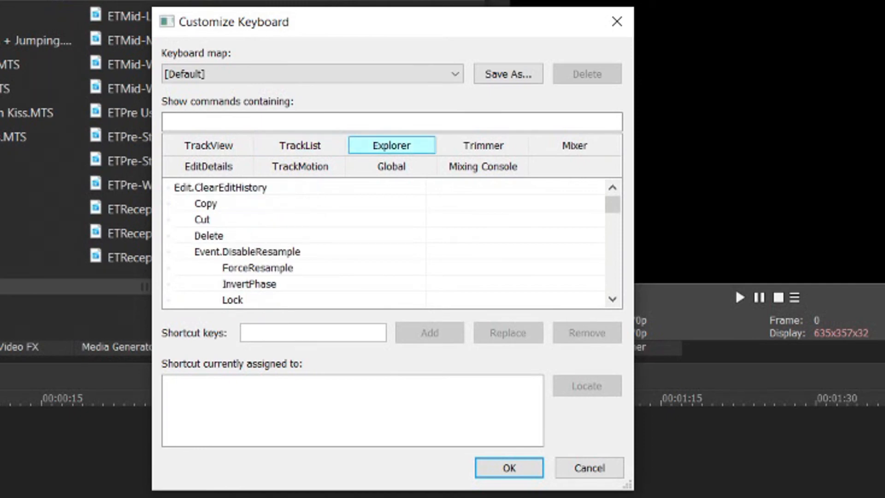
left_click(392, 167)
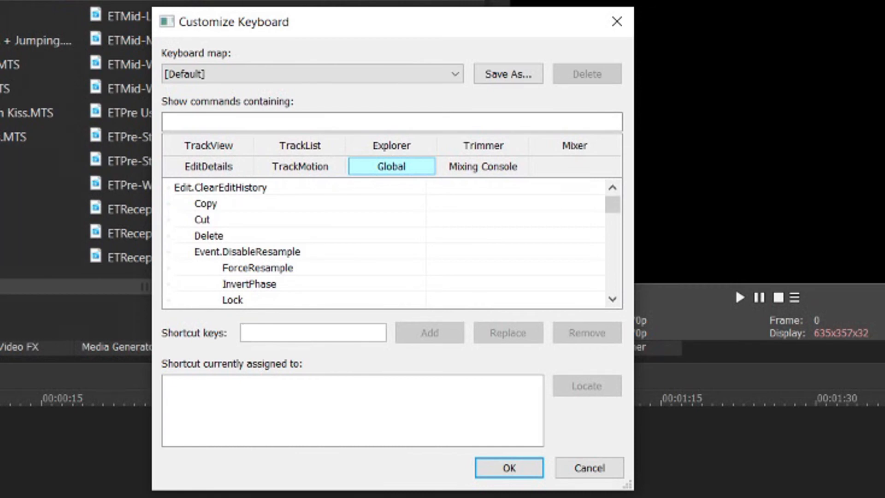
key("ctrl+shift+r")
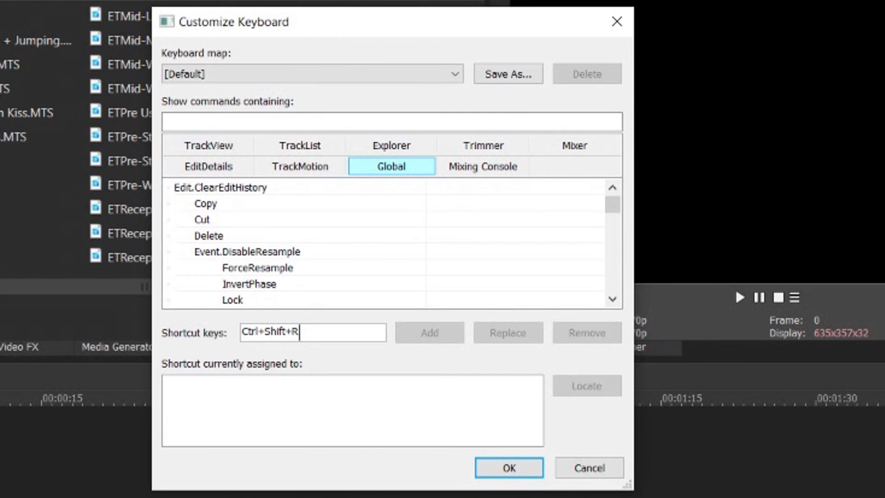
Step: Filter commands by 'jet' and assign Ctrl+Shift+R to Script.JETDVRender
left_click(295, 122)
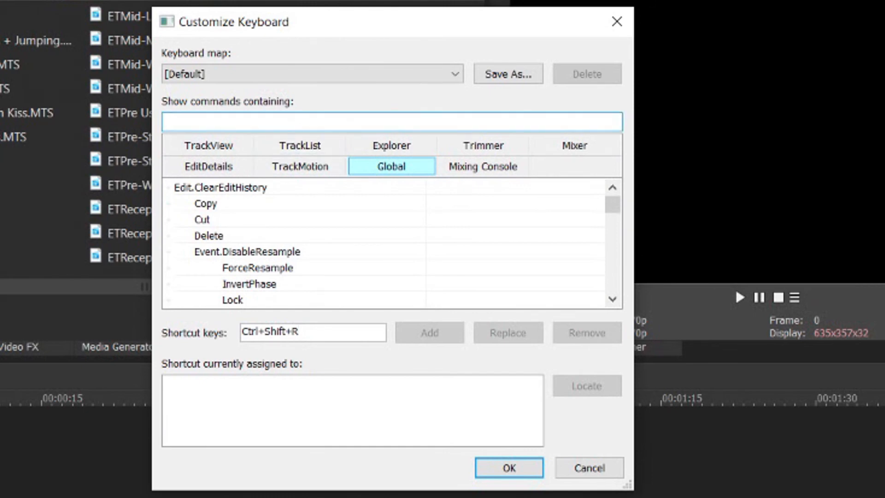
type("jet")
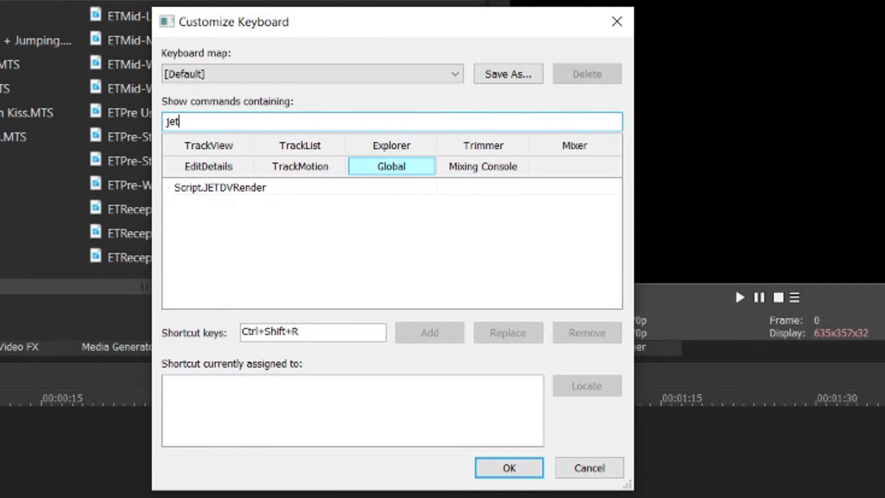
left_click(221, 188)
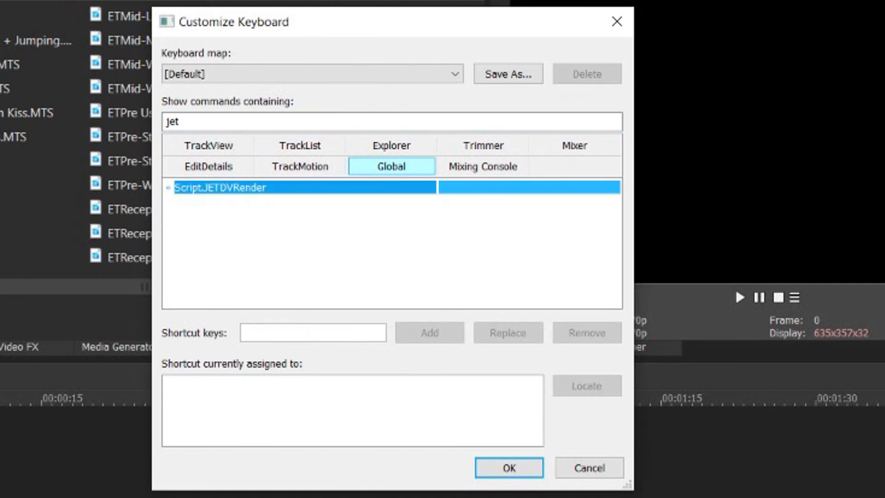
left_click(313, 333)
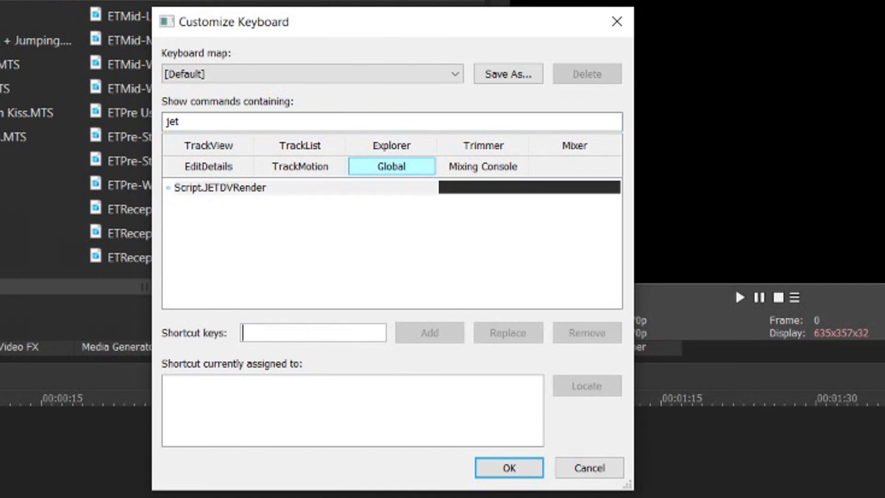
key("ctrl+shift+r")
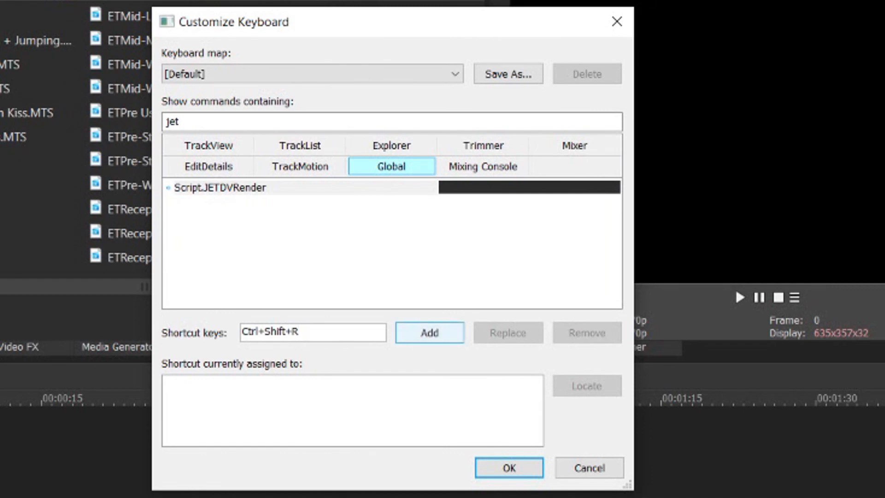
left_click(430, 333)
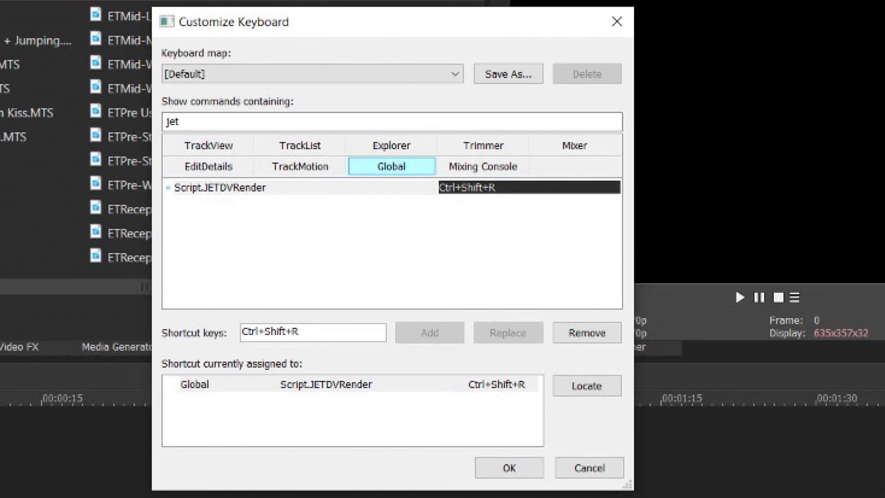
left_click_drag(181, 121, 167, 122)
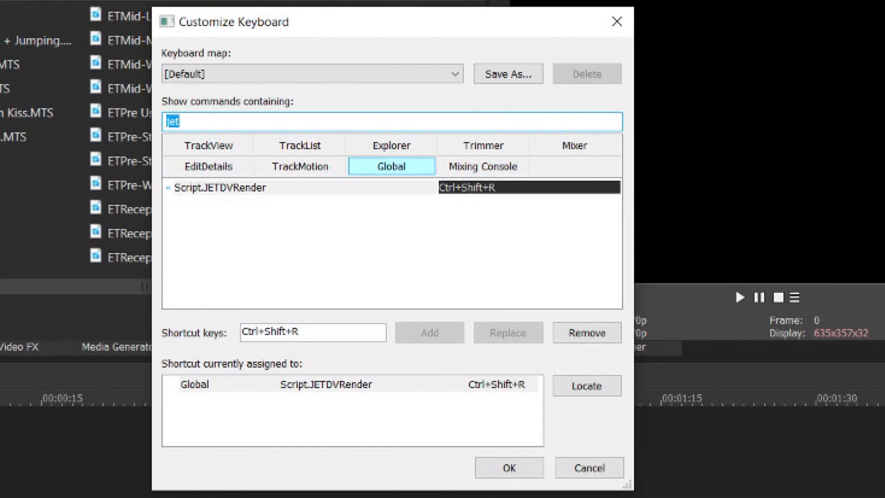
Step: Check Excalibur's shortcut under 'exc', save with OK, and launch JETDVRender via Ctrl+Shift+R
type("exc")
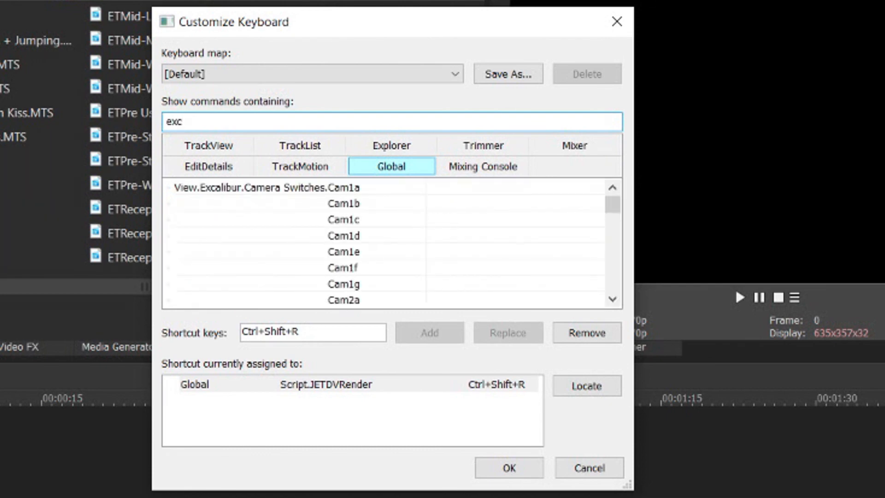
scroll(385, 244, "down", 6)
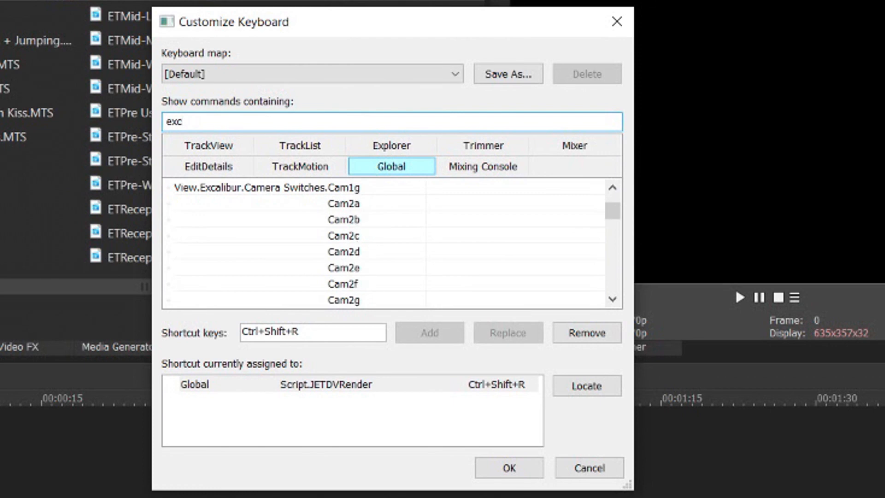
scroll(385, 244, "down", 9)
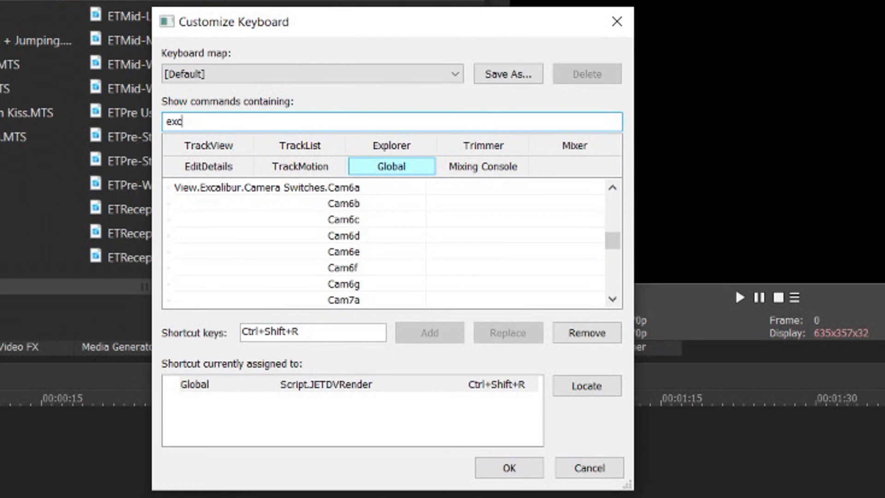
scroll(384, 243, "down", 6)
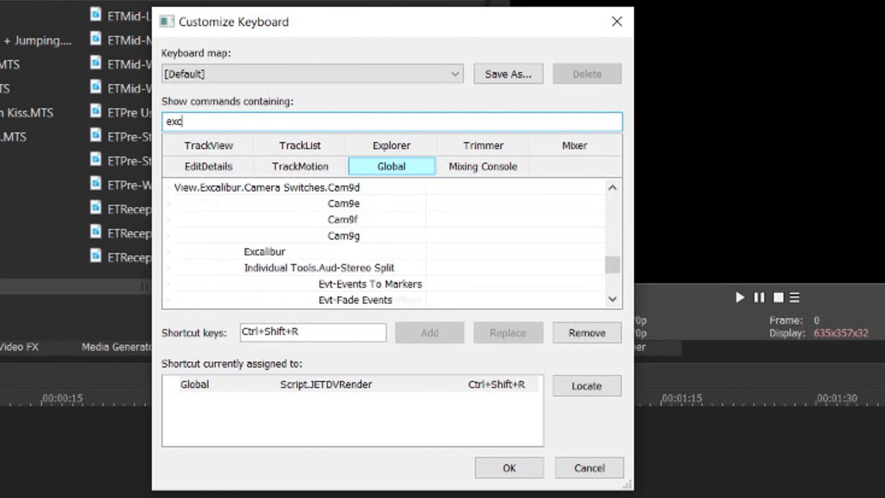
left_click(268, 252)
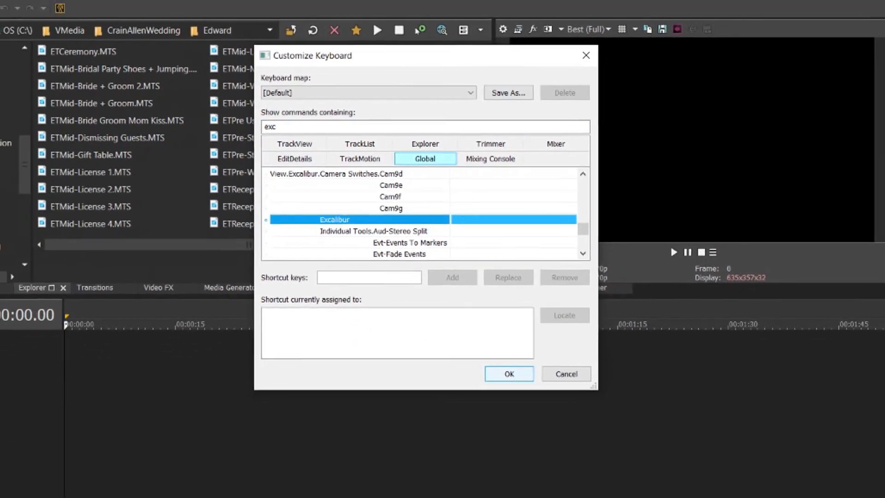
left_click(510, 374)
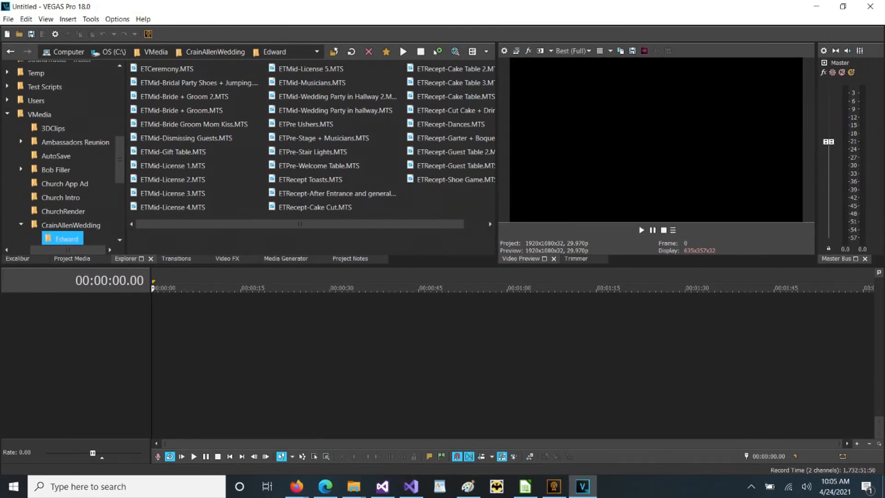
key("ctrl+shift+r")
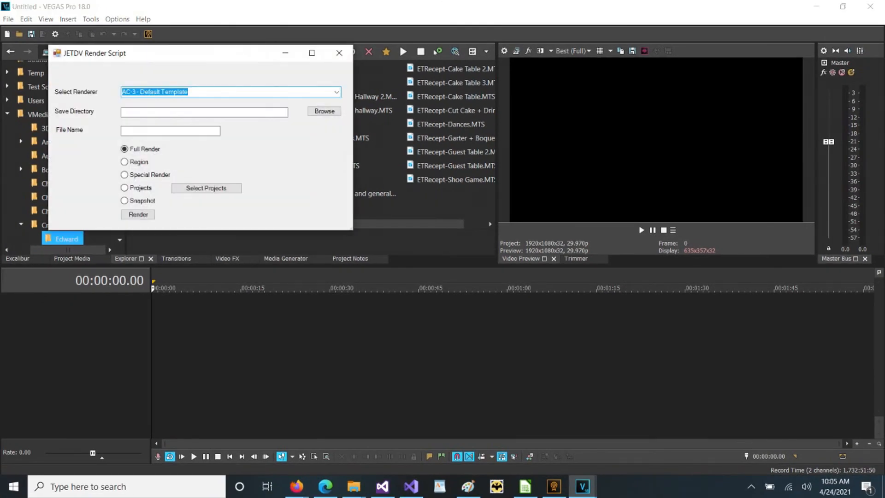